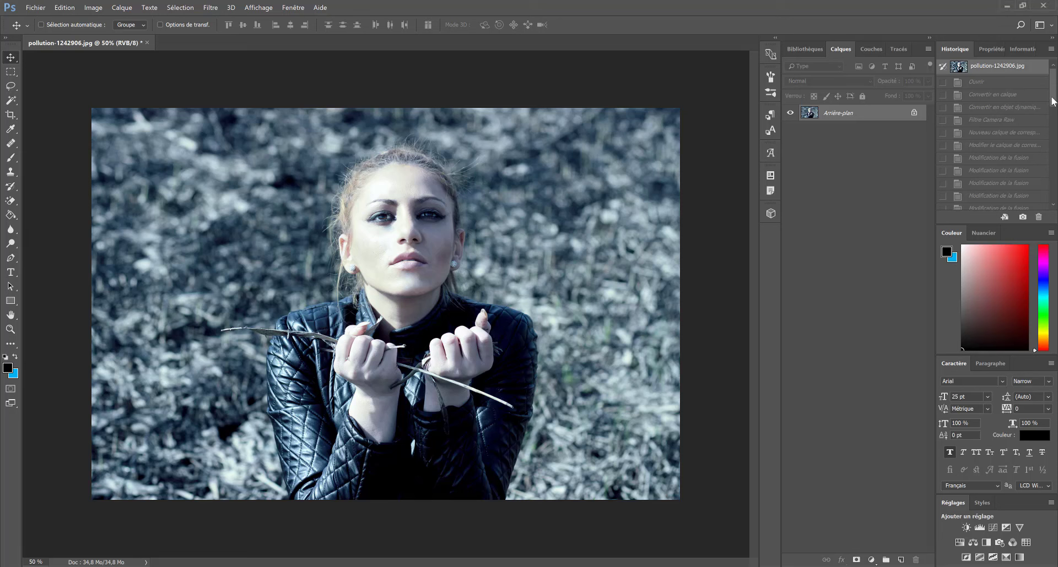
Step: Review the edit history by viewing the final retouched state and two earlier blend-mode states
drag(1052, 104, 1051, 205)
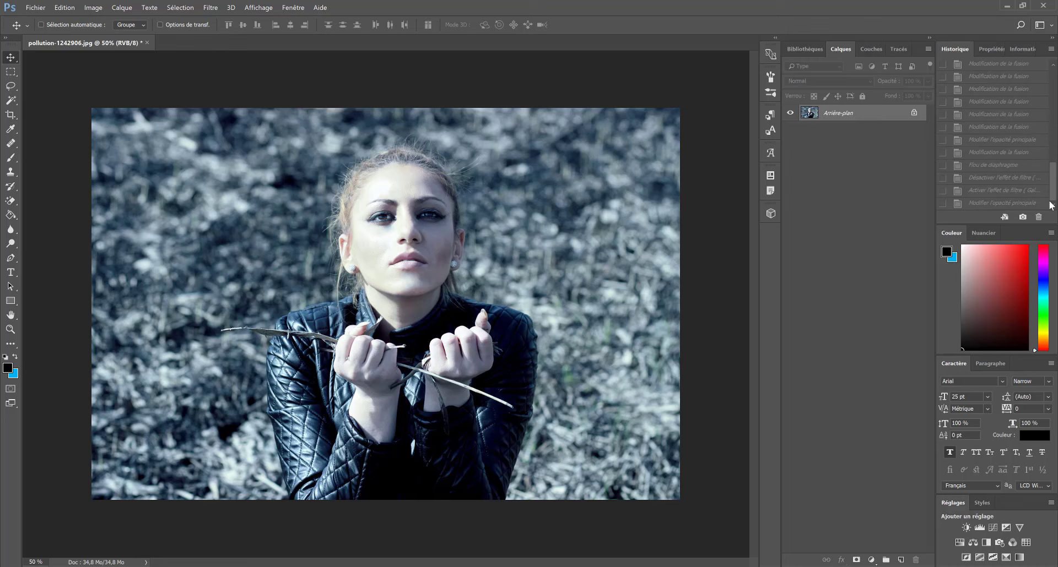
click(1004, 203)
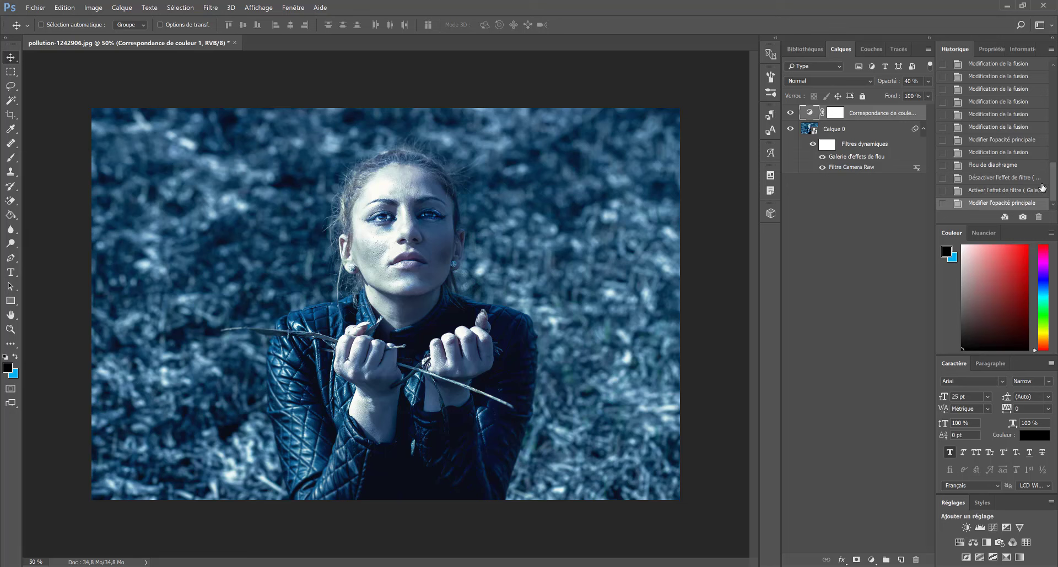
drag(1052, 186, 1048, 76)
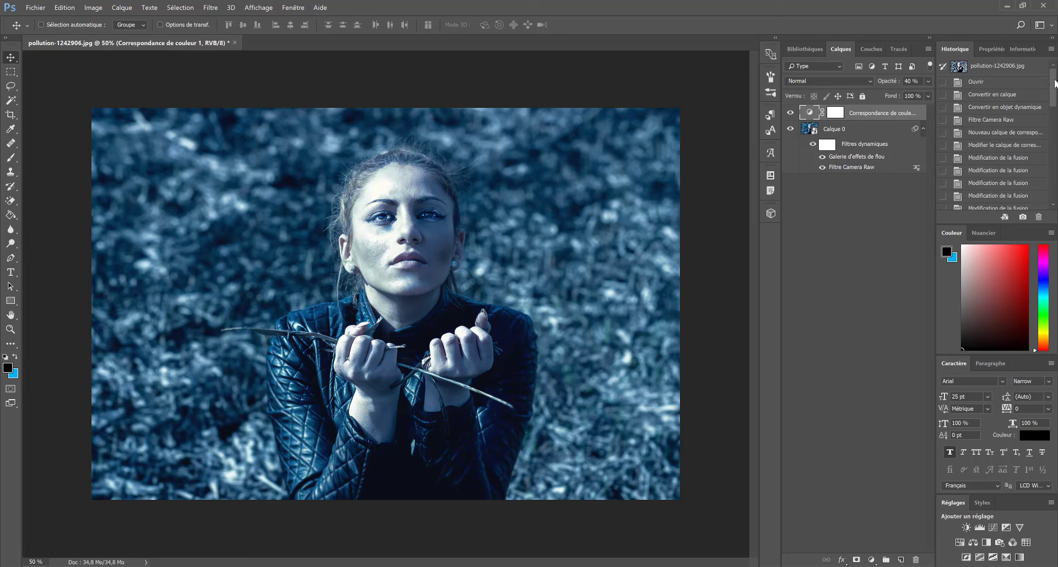
scroll(1055, 83, down, 5)
scroll(997, 132, up, 5)
scroll(1054, 91, down, 5)
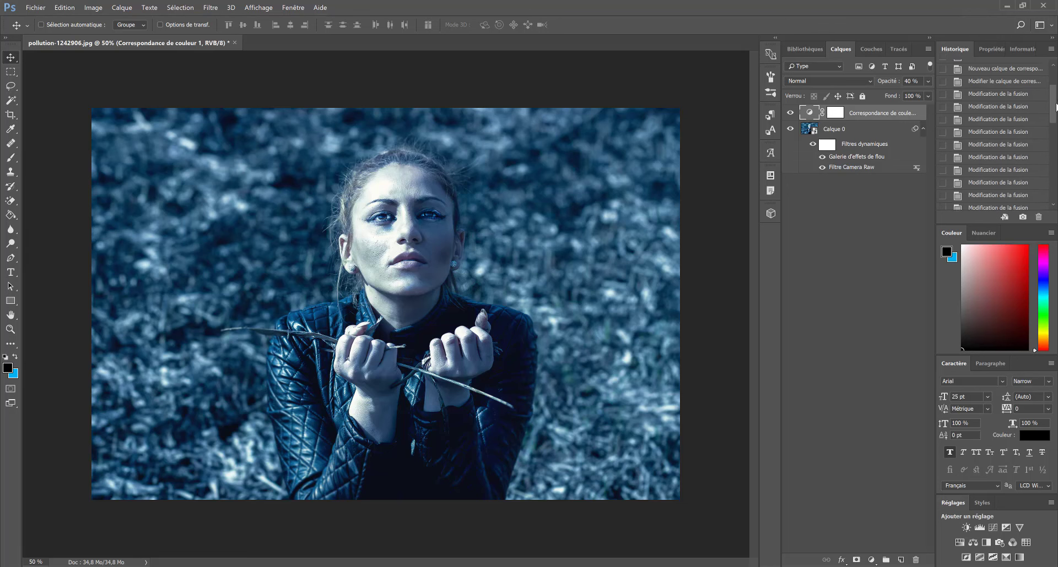
scroll(992, 153, down, 5)
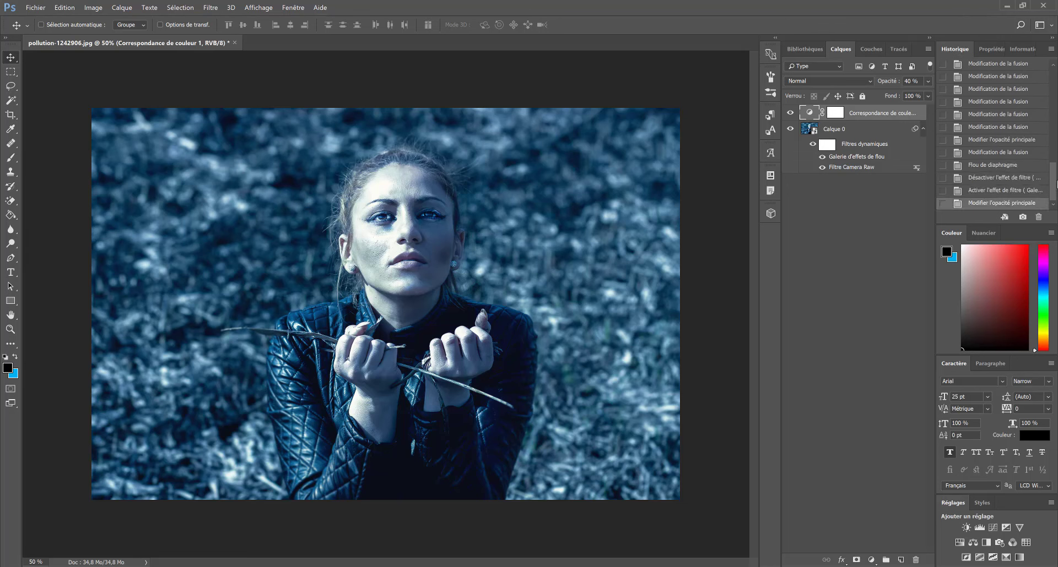
scroll(993, 153, up, 3)
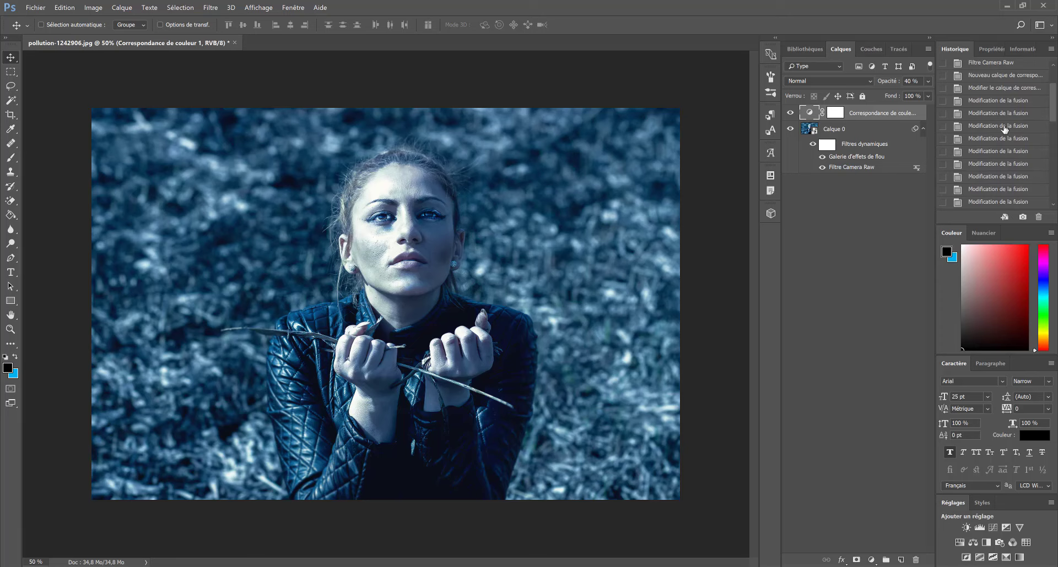
click(969, 152)
click(981, 113)
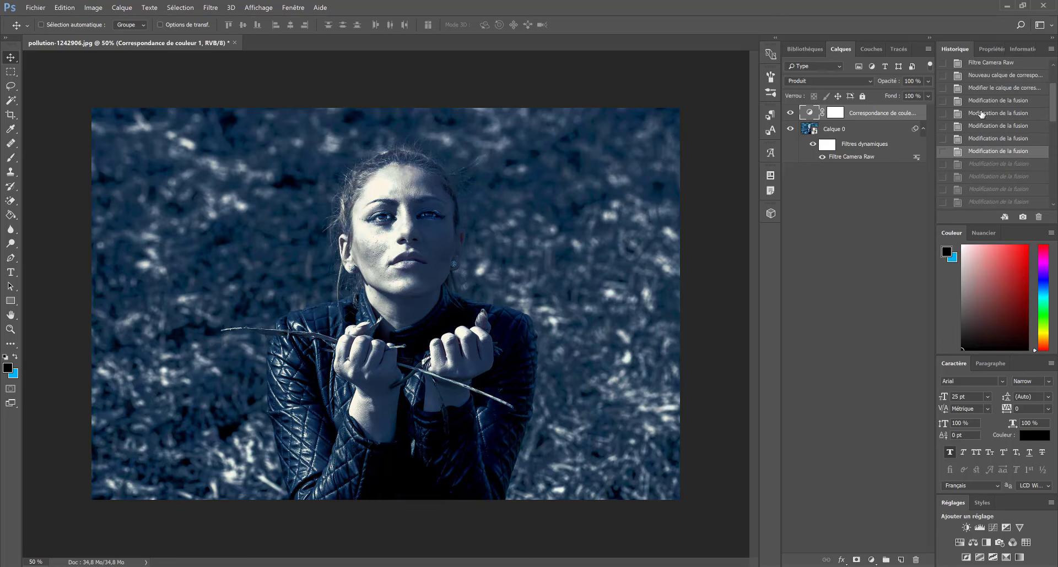
scroll(1049, 121, up, 3)
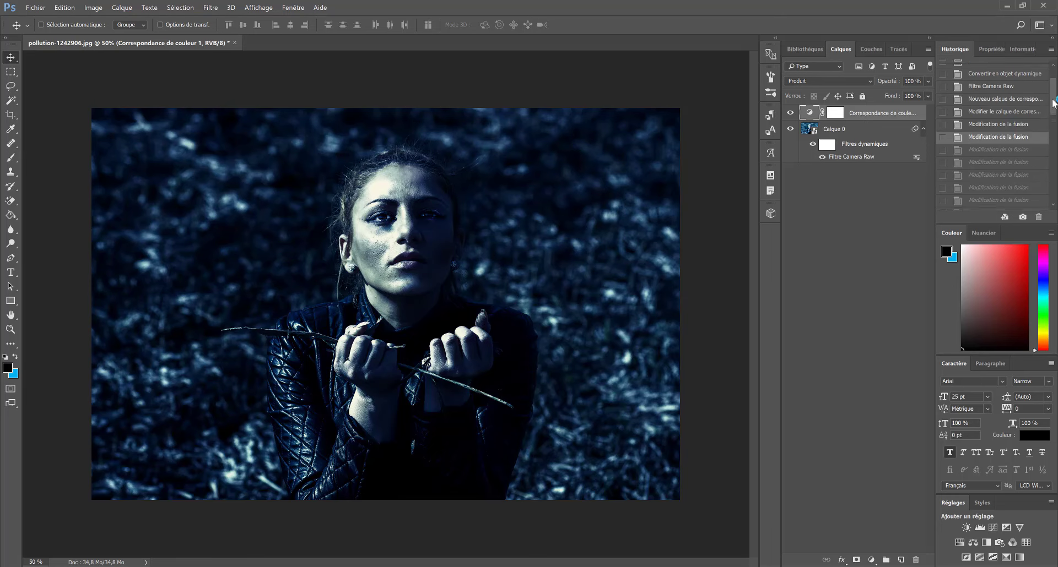
Step: Revert the photo to its original opening snapshot and clear the history
click(992, 67)
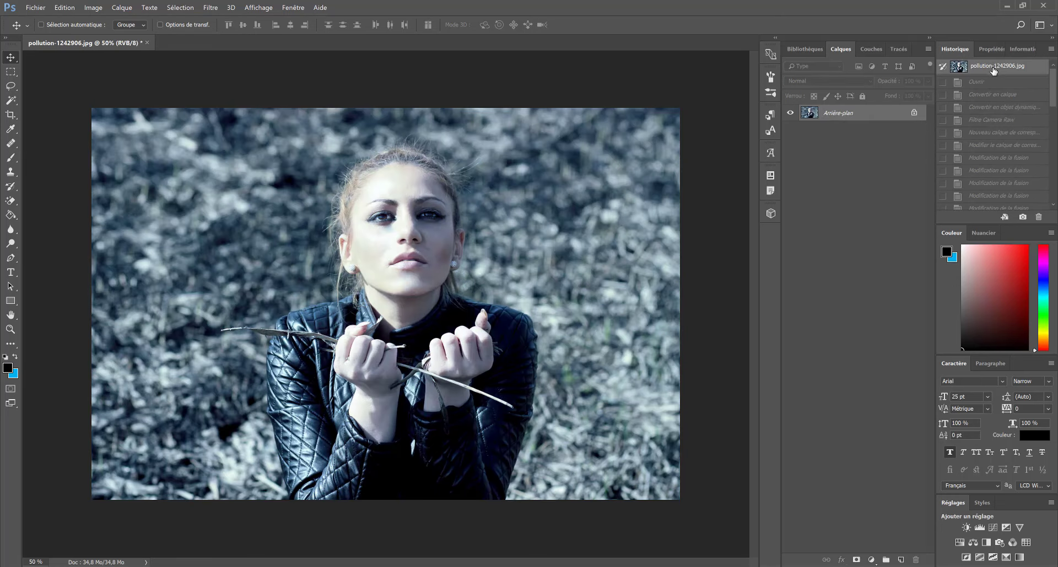
right_click(992, 68)
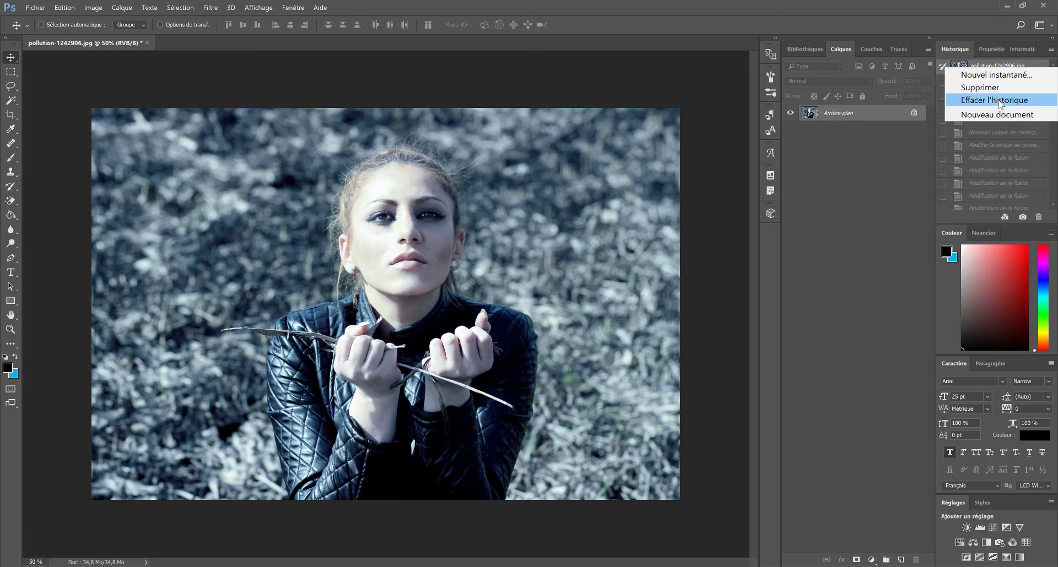
click(1003, 105)
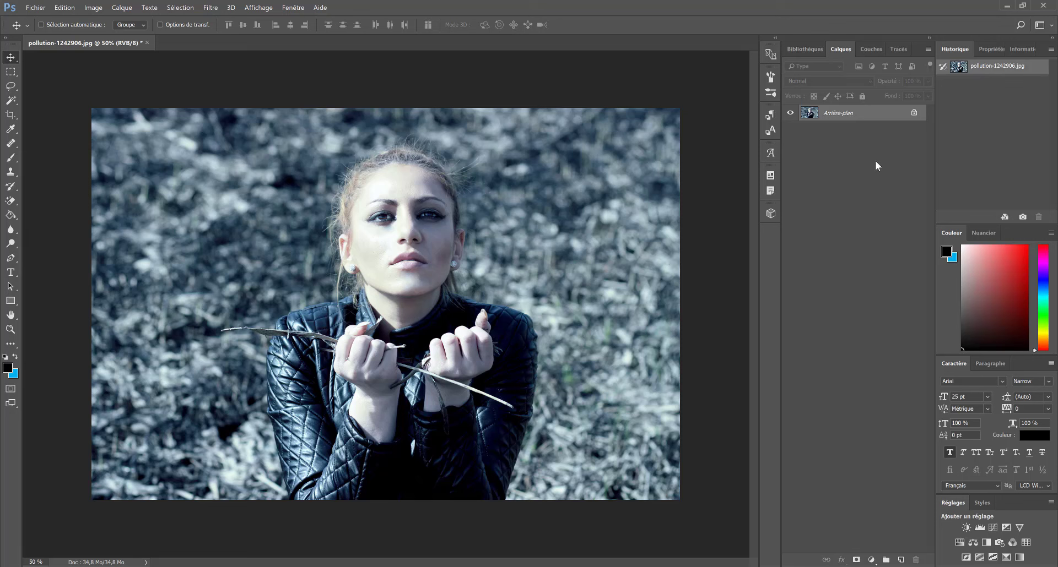
Step: Unlock the Arrière-plan layer and convert it to a smart object
click(914, 114)
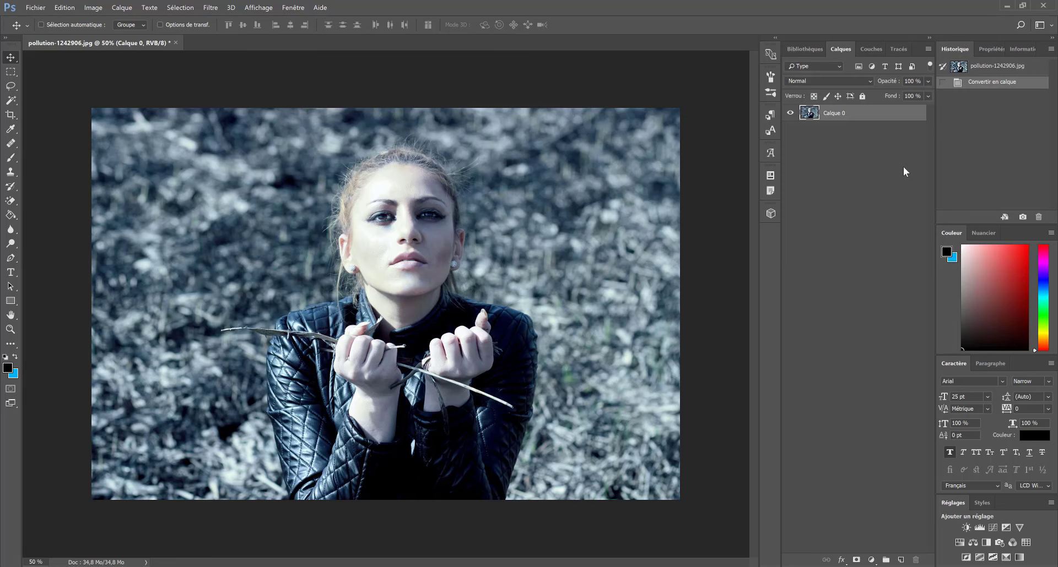
right_click(862, 111)
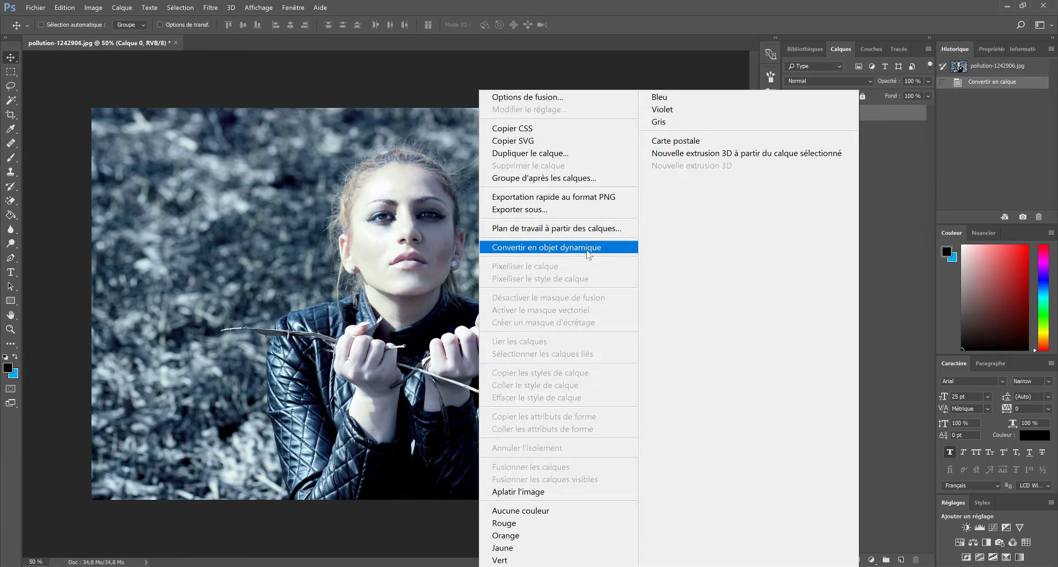
click(533, 248)
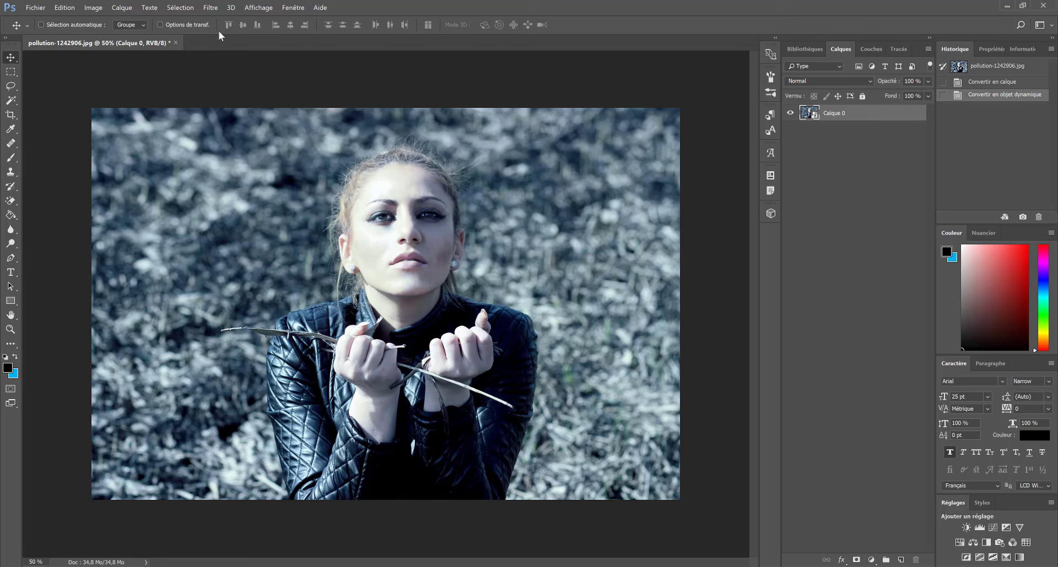
Step: Apply the Camera Raw filter to Calque 0 with Température -18, Teinte -11 and Exposition -0,85
click(214, 10)
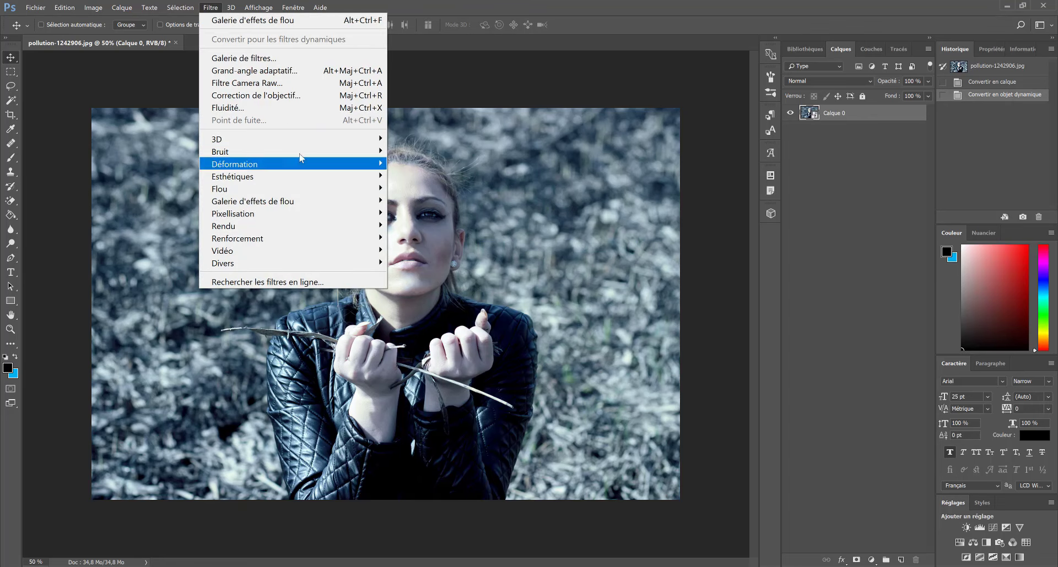
click(259, 84)
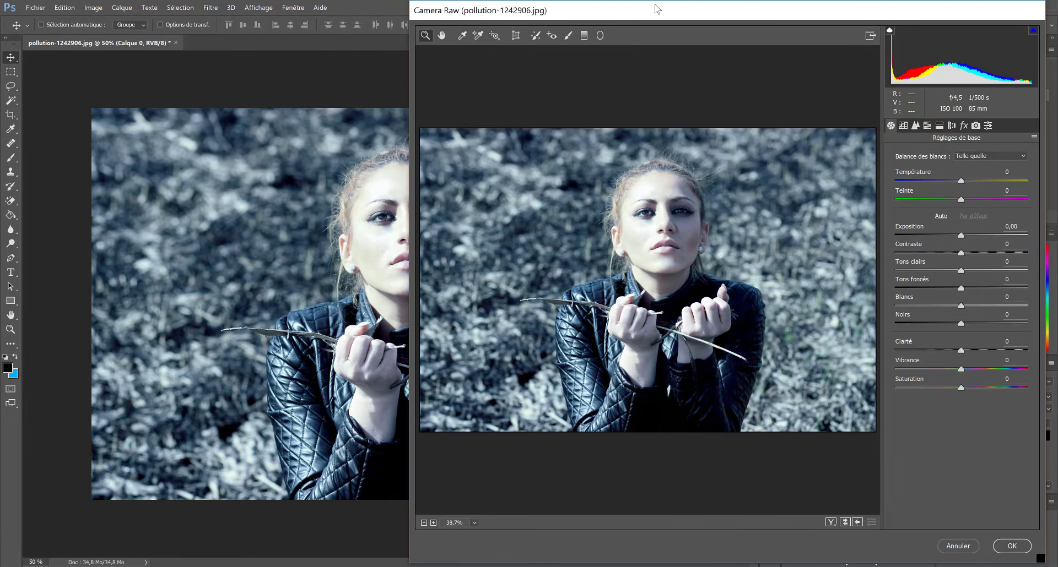
mouse_move(661, 11)
mouse_down()
mouse_move(693, 11)
mouse_move(657, 11)
mouse_move(682, 12)
mouse_up()
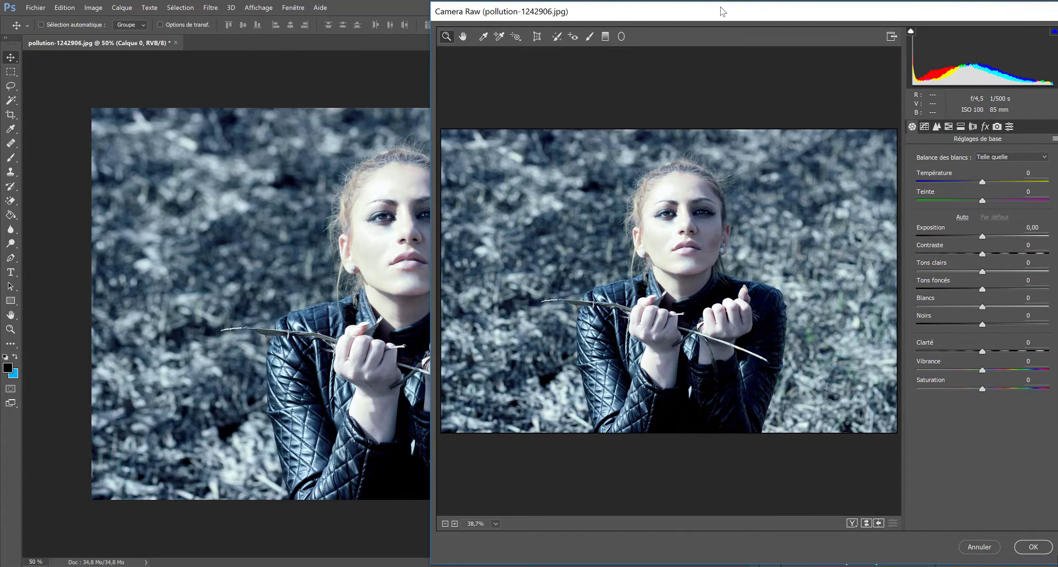
mouse_move(723, 13)
mouse_down()
mouse_move(736, 13)
mouse_move(713, 12)
mouse_up()
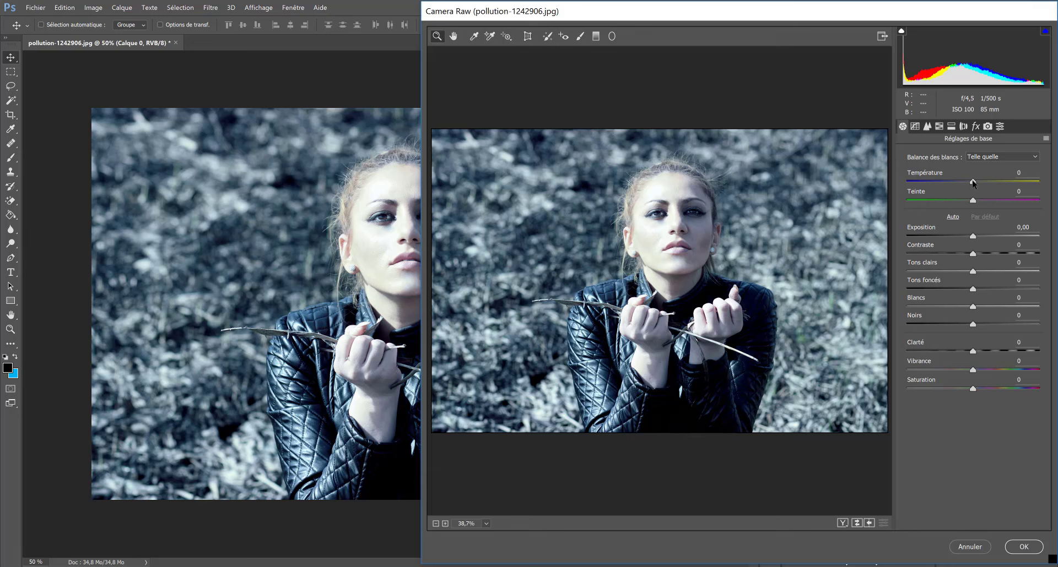
drag(973, 183, 961, 188)
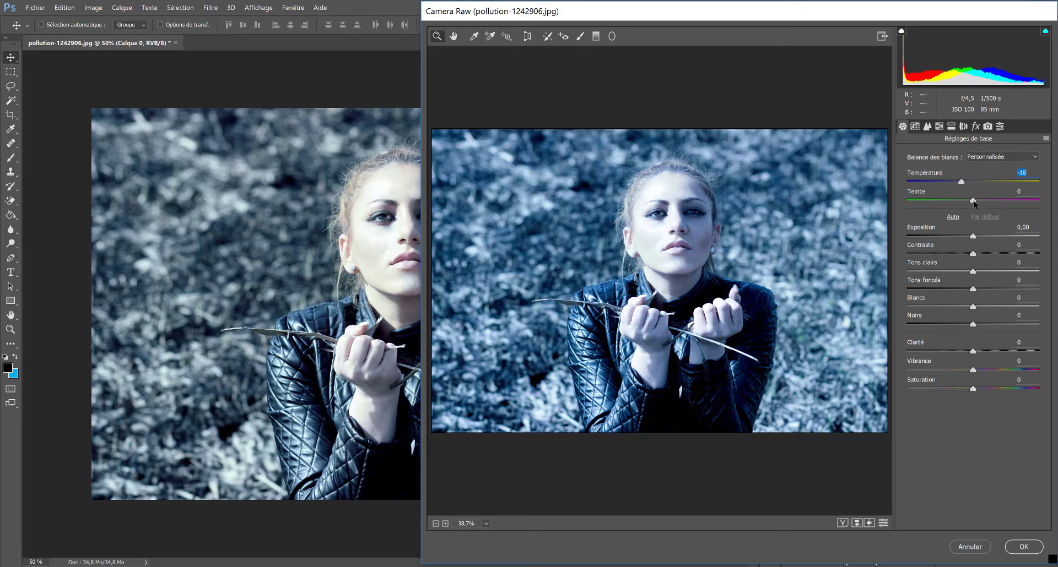
drag(973, 204, 969, 204)
drag(973, 239, 963, 241)
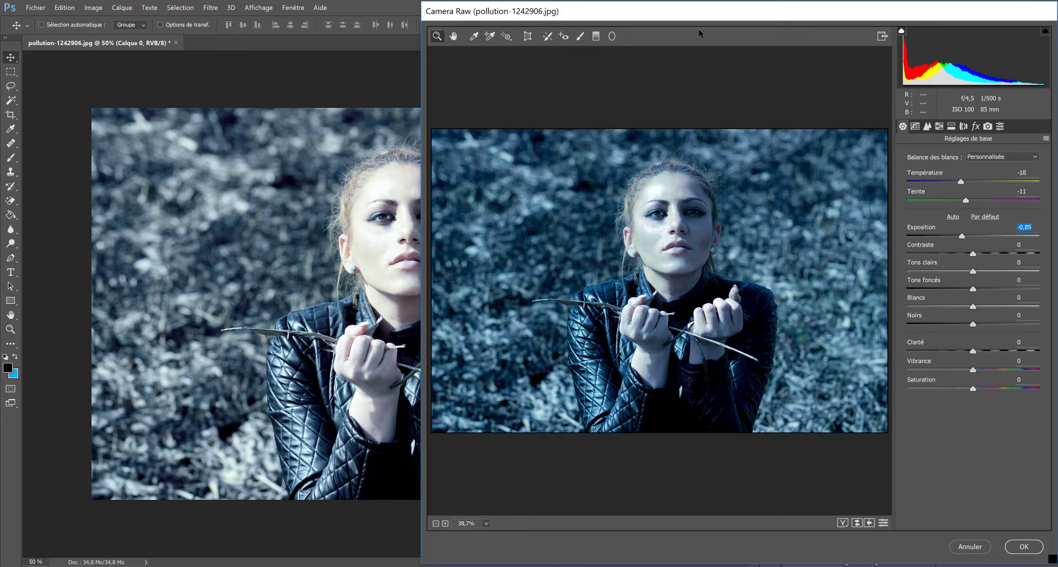
Step: Brighten the woman's eyes with a size 3 adjustment brush at Exposition +0,90
click(580, 37)
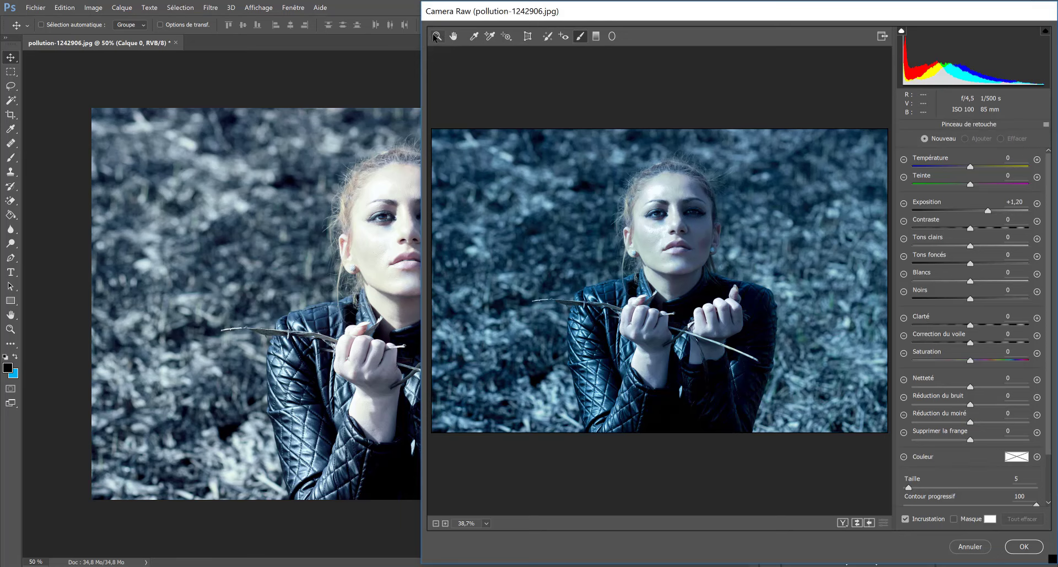
click(436, 36)
mouse_move(679, 225)
mouse_down()
mouse_move(661, 225)
mouse_move(669, 229)
mouse_up()
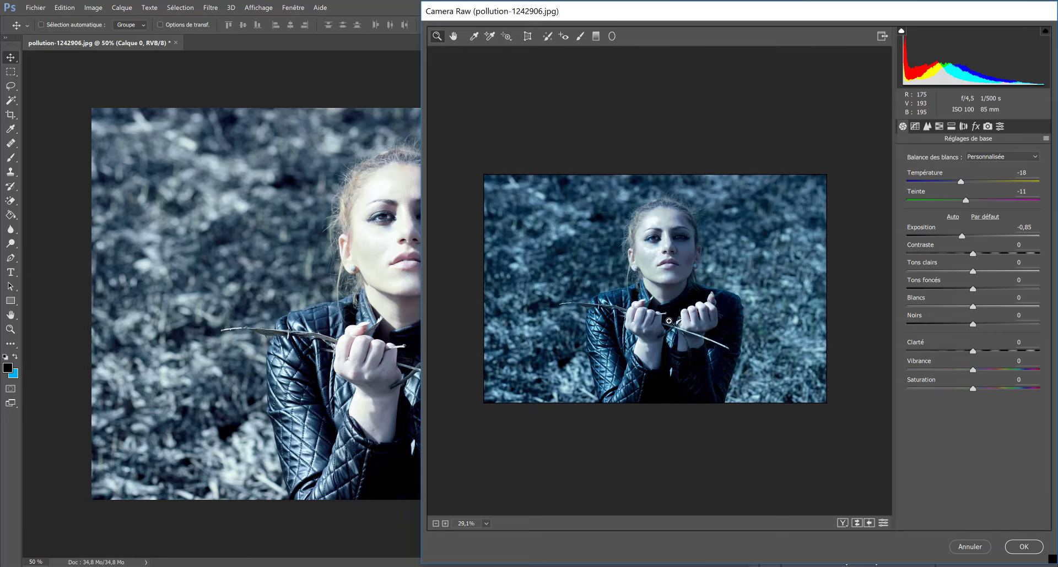
click(669, 229)
click(672, 243)
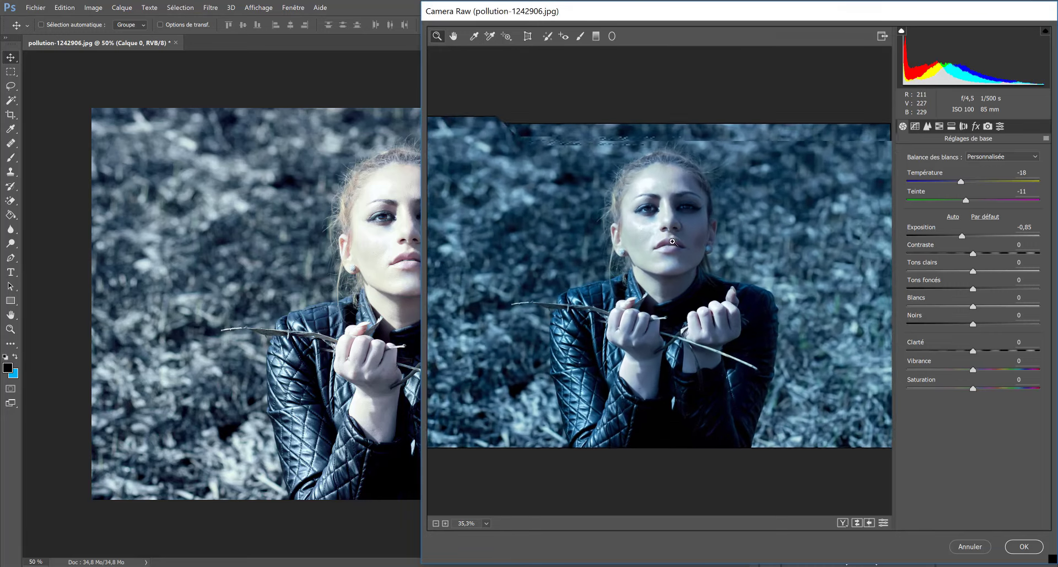
click(656, 201)
click(648, 282)
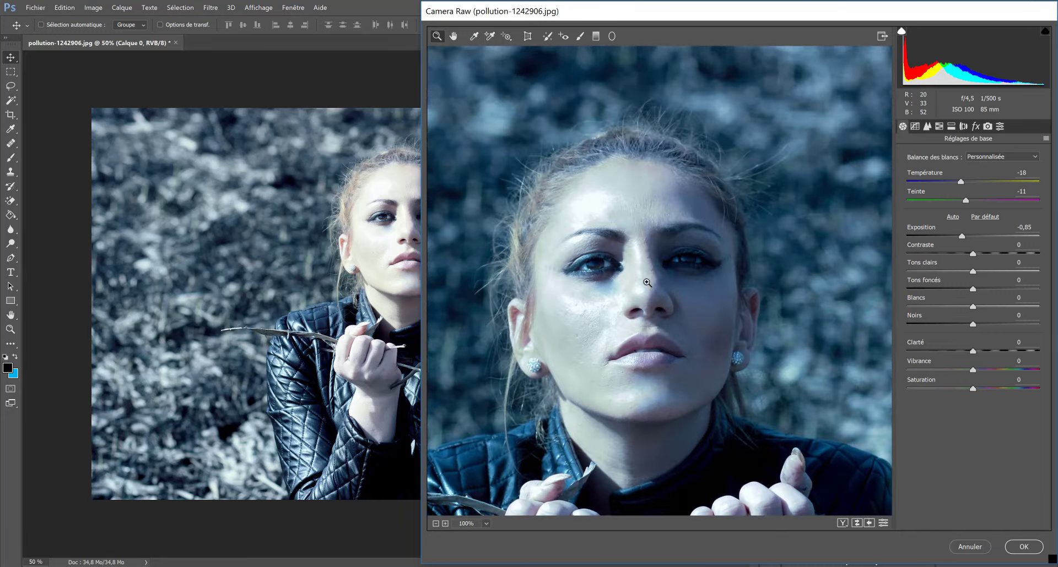
drag(635, 272, 638, 274)
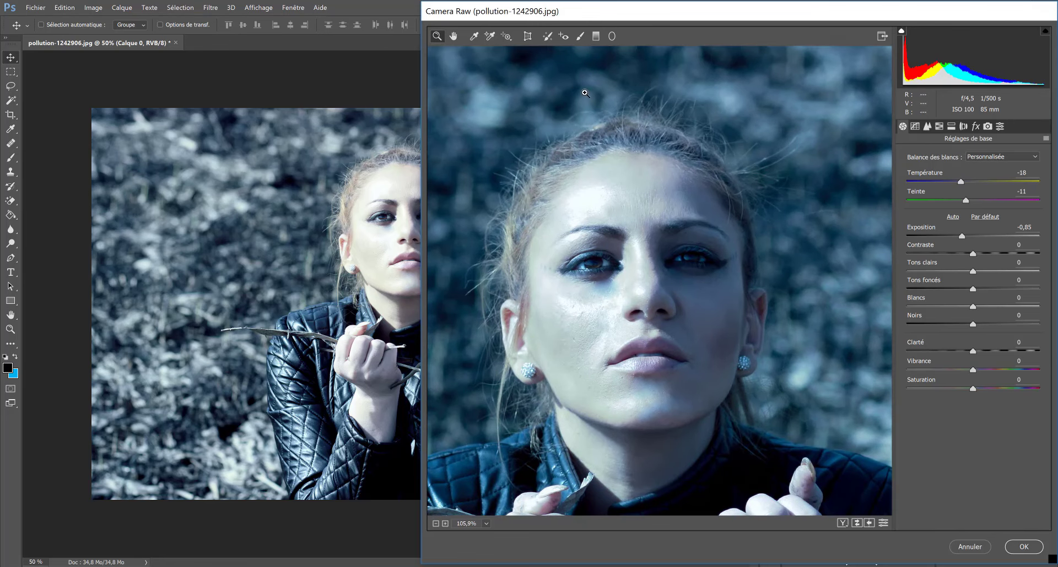
click(579, 36)
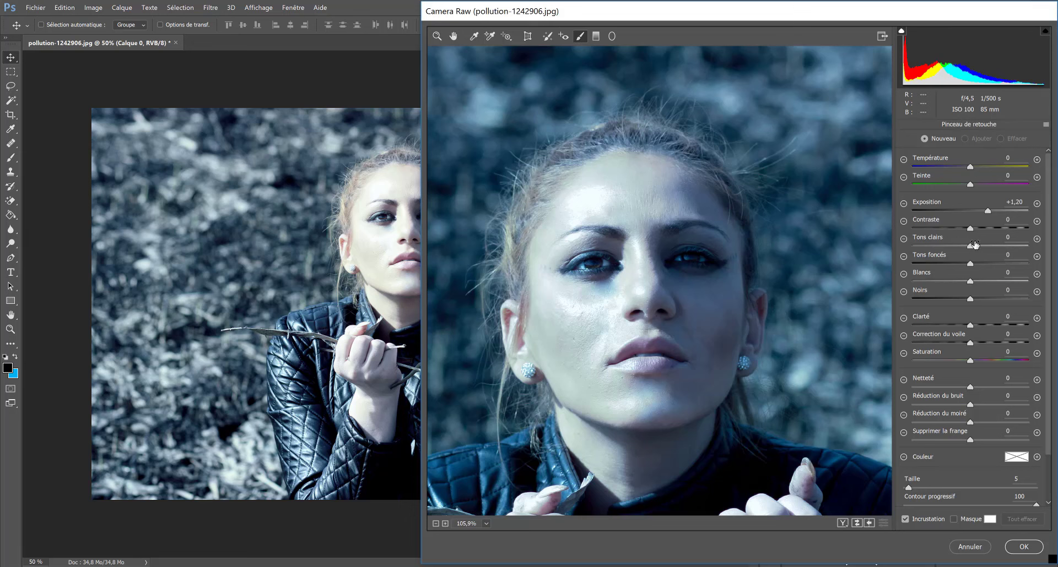
click(988, 210)
drag(989, 213, 985, 214)
key(bracketleft)
key(bracketleft)
click(688, 256)
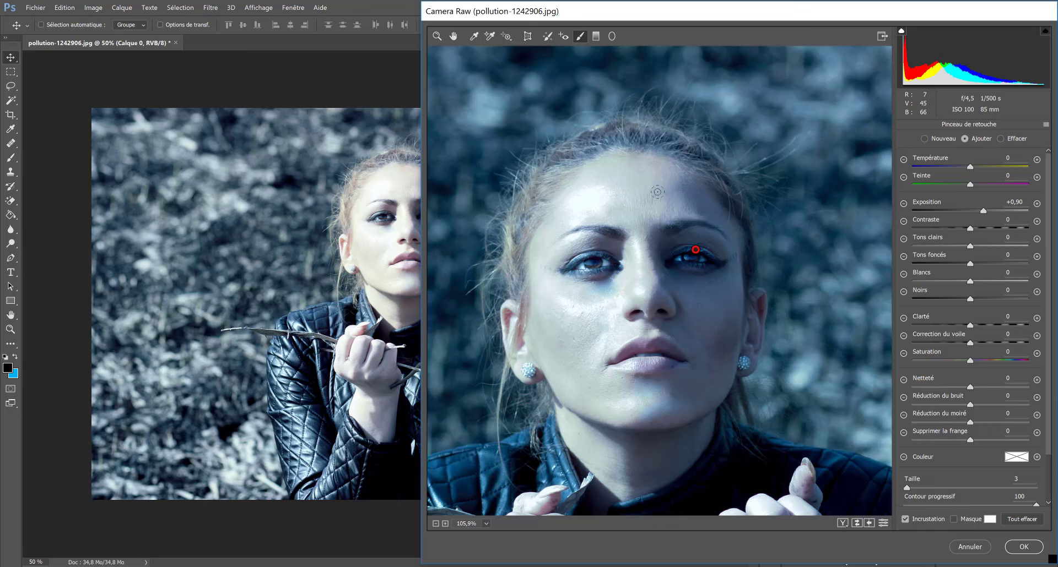
Step: Darken the sides of the face with a new size 10 adjustment brush at Exposition -0,25
click(1036, 204)
drag(990, 210, 963, 213)
mouse_move(715, 341)
mouse_down()
mouse_move(763, 346)
mouse_move(695, 351)
mouse_move(722, 351)
mouse_move(714, 348)
mouse_up()
click(728, 307)
mouse_move(544, 312)
mouse_down()
mouse_move(538, 367)
mouse_move(556, 313)
mouse_up()
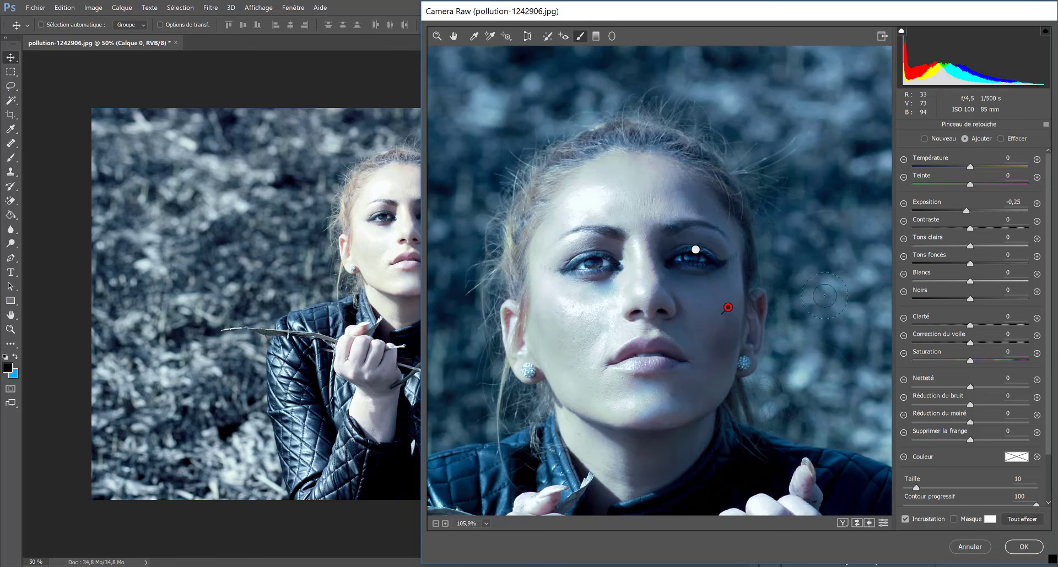
scroll(771, 309, down, 5)
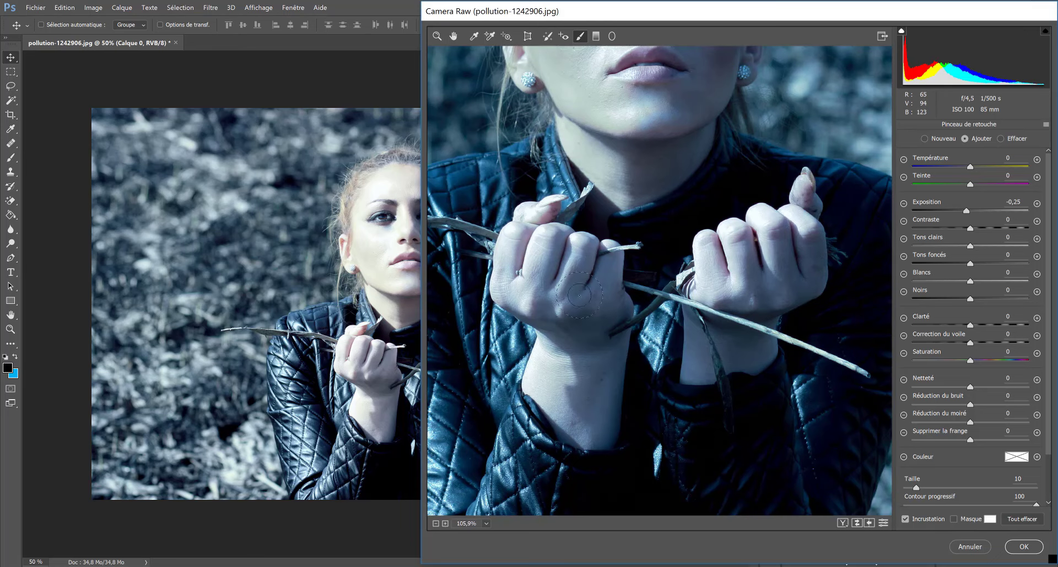
scroll(587, 394, up, 5)
scroll(707, 314, up, 1)
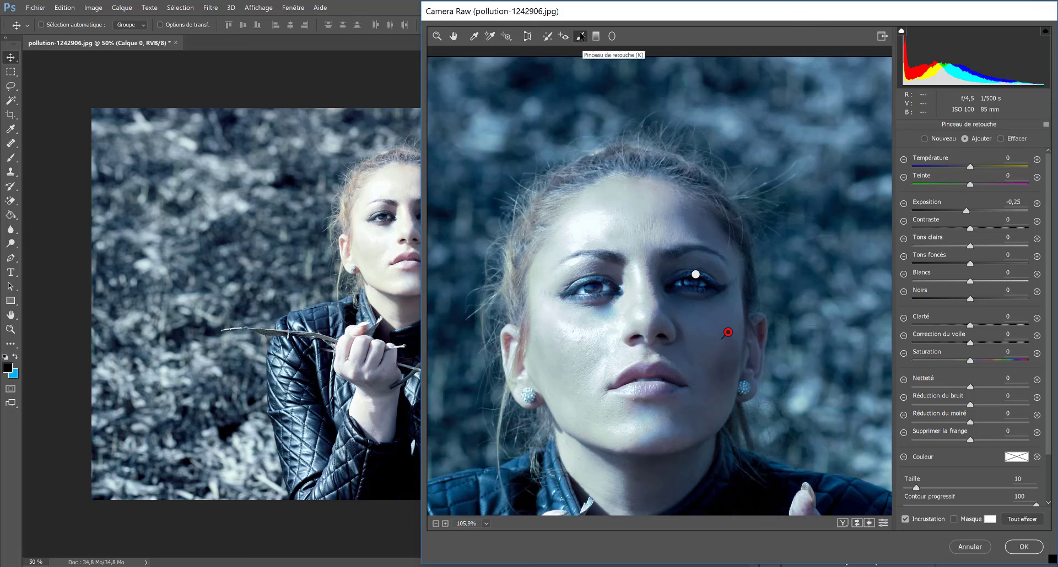
Step: Leave the adjustment brush and raise the photo's overall Clarté to about +41
click(438, 38)
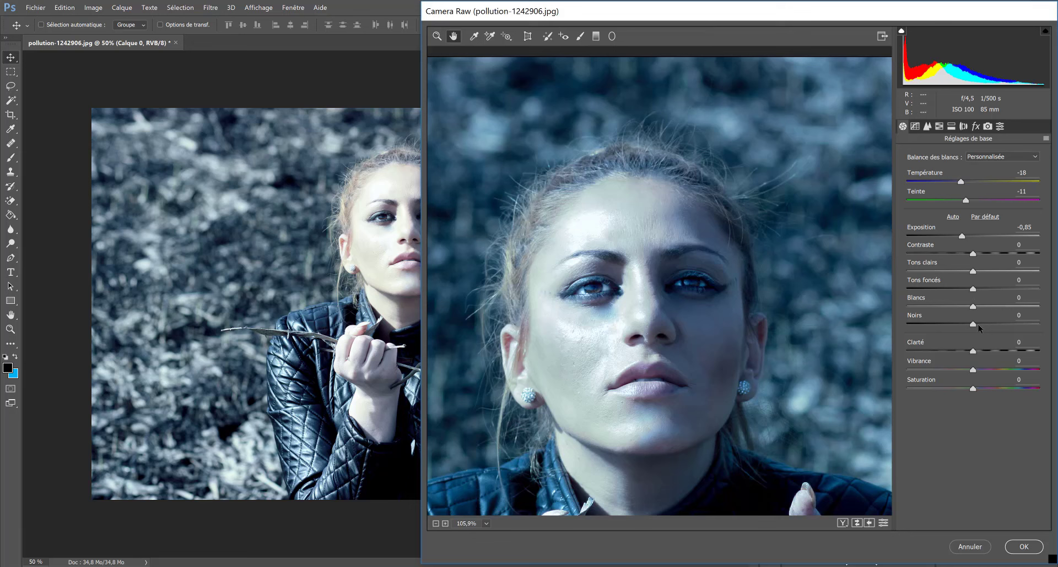
drag(972, 353, 999, 352)
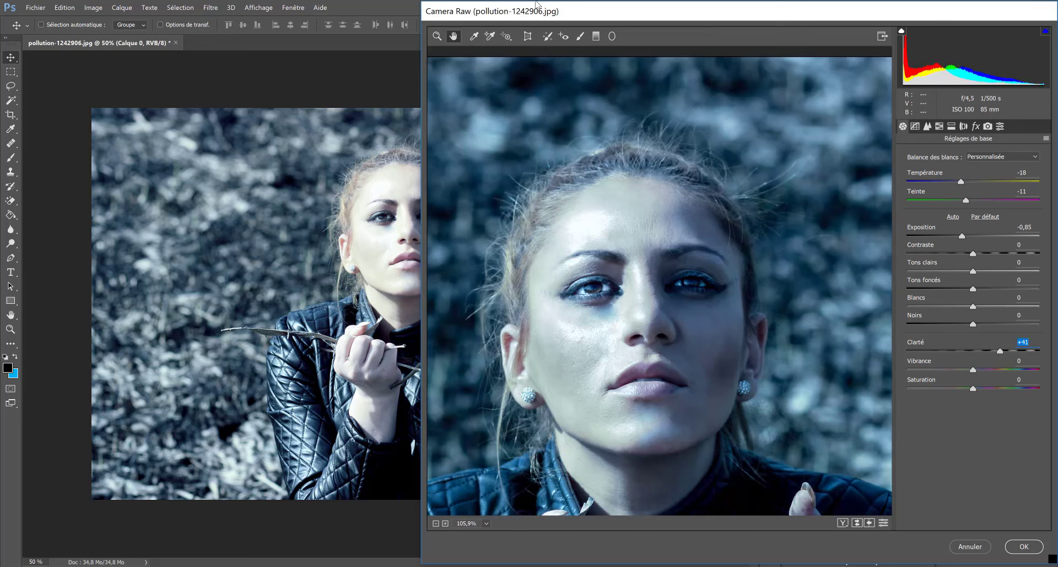
click(437, 36)
drag(624, 307, 682, 301)
drag(726, 232, 694, 300)
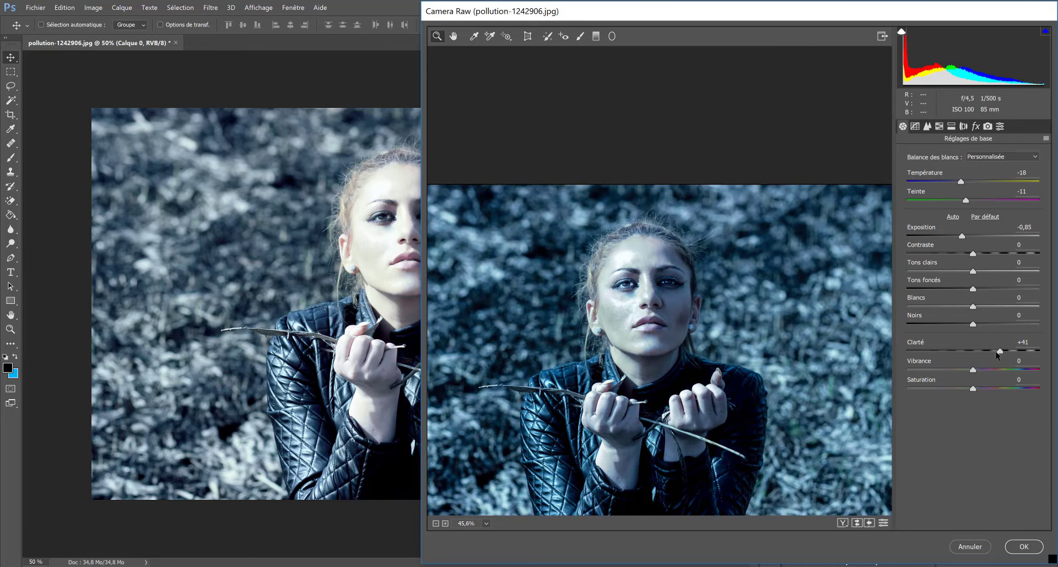
mouse_move(999, 355)
mouse_down()
mouse_move(987, 355)
mouse_move(1003, 354)
mouse_up()
Step: Fine-tune the basic tones by slightly raising Blancs, slightly lowering Noirs and adjusting Tons clairs
mouse_move(973, 306)
mouse_down()
mouse_move(934, 309)
mouse_move(984, 311)
mouse_up()
drag(974, 323, 967, 326)
drag(972, 272, 971, 289)
Step: Shape the parametric tone curve with Tons clairs +13, Teintes claires +8, Teintes sombres -7 and Tons foncés +14
click(918, 128)
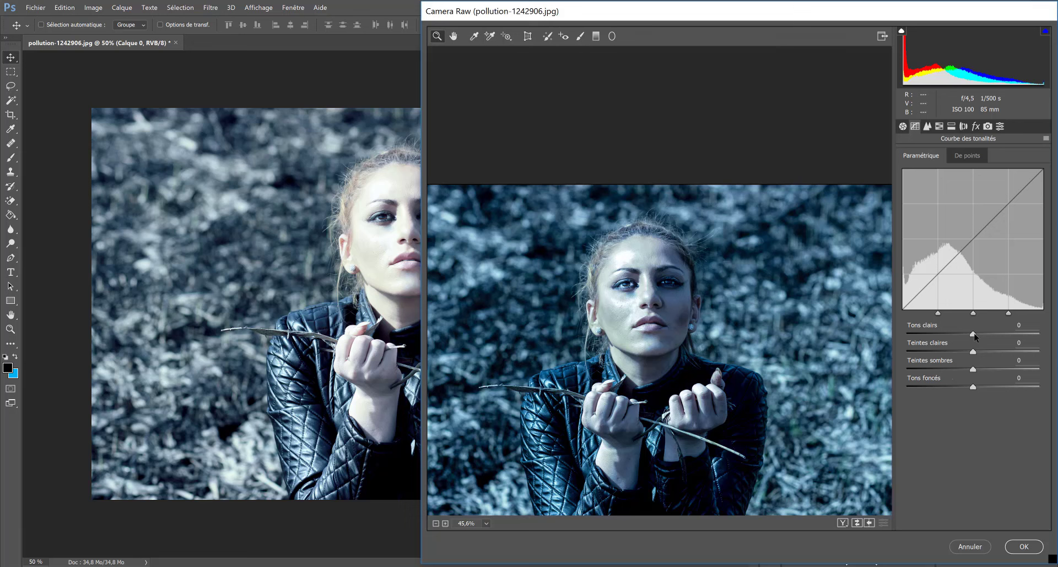
drag(973, 335, 978, 355)
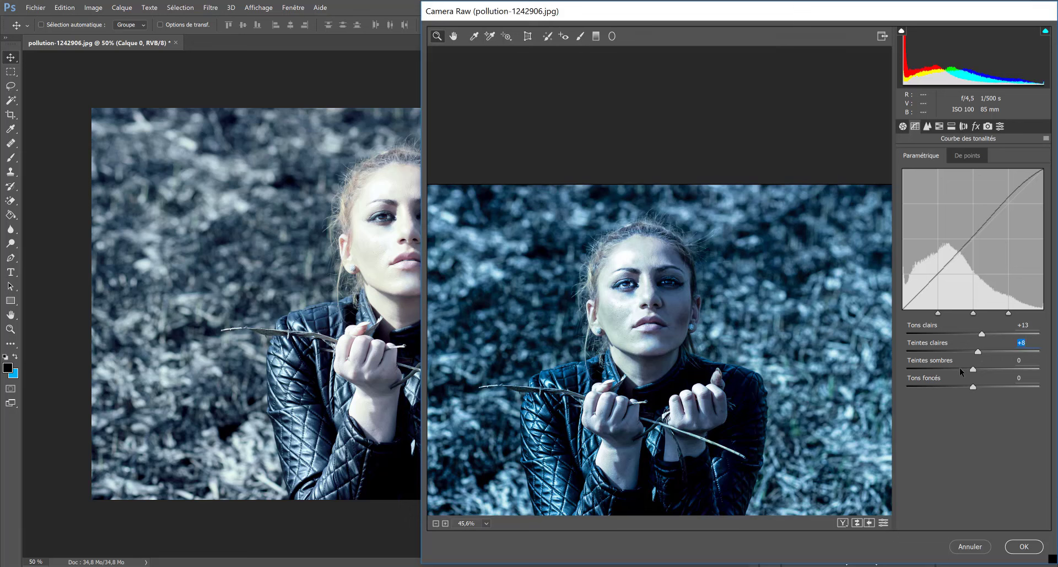
drag(972, 370, 968, 376)
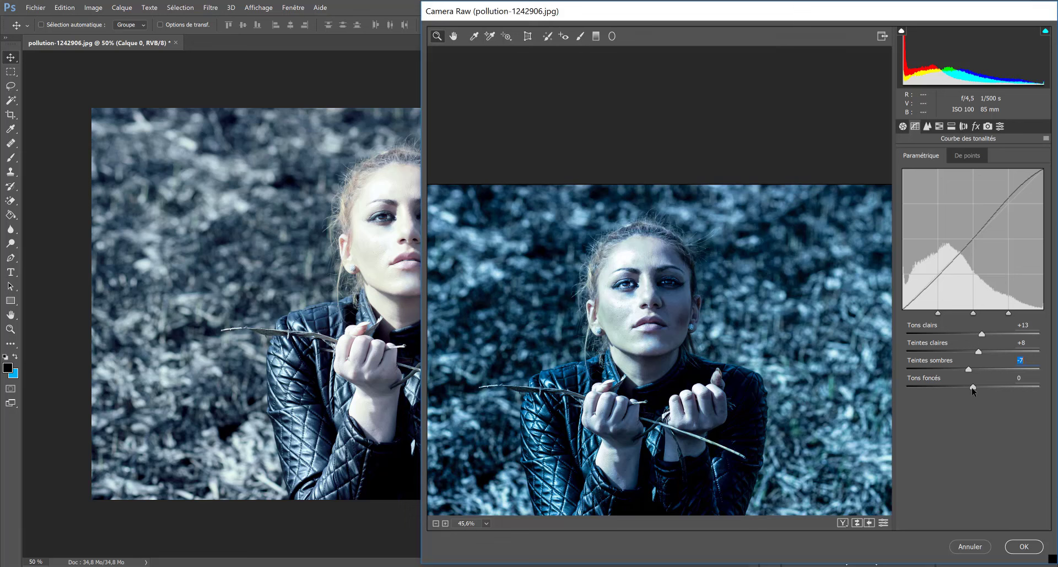
drag(972, 387, 982, 388)
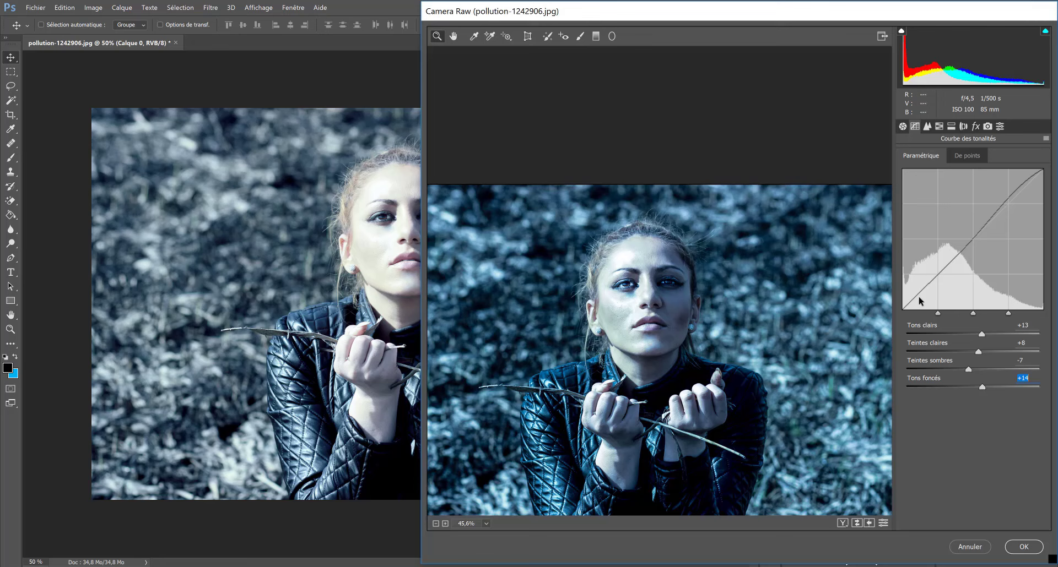
Step: Sharpen the photo by adjusting the Netteté Gain and raising Rayon, Détail and Masquage
click(928, 126)
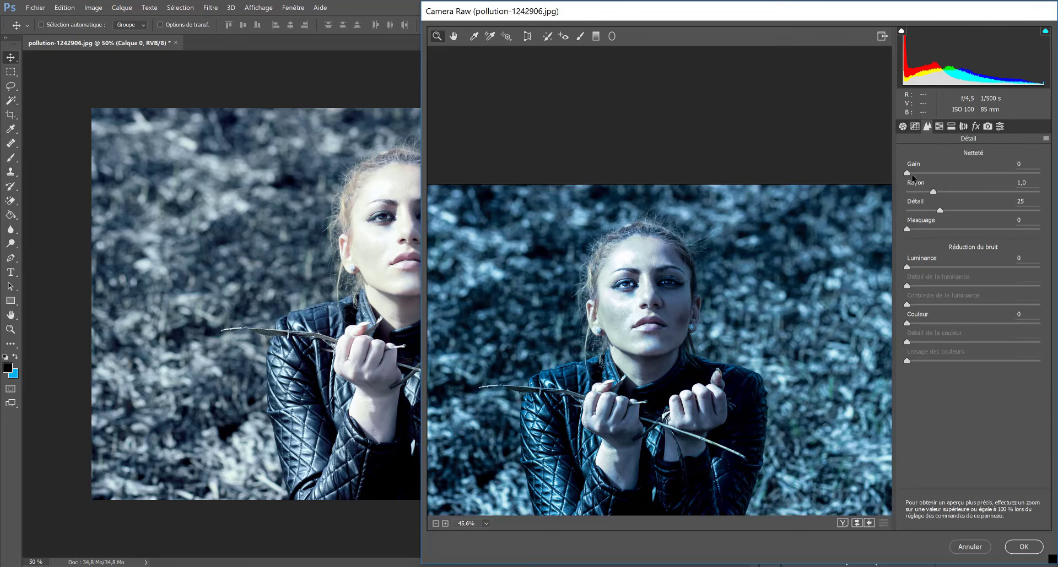
drag(907, 172, 908, 173)
drag(1010, 177, 1015, 178)
drag(934, 192, 948, 193)
drag(981, 193, 952, 212)
drag(906, 229, 931, 236)
Step: Raise the Correction du voile level slightly, to a little under +18, and apply the Camera Raw filter
click(939, 127)
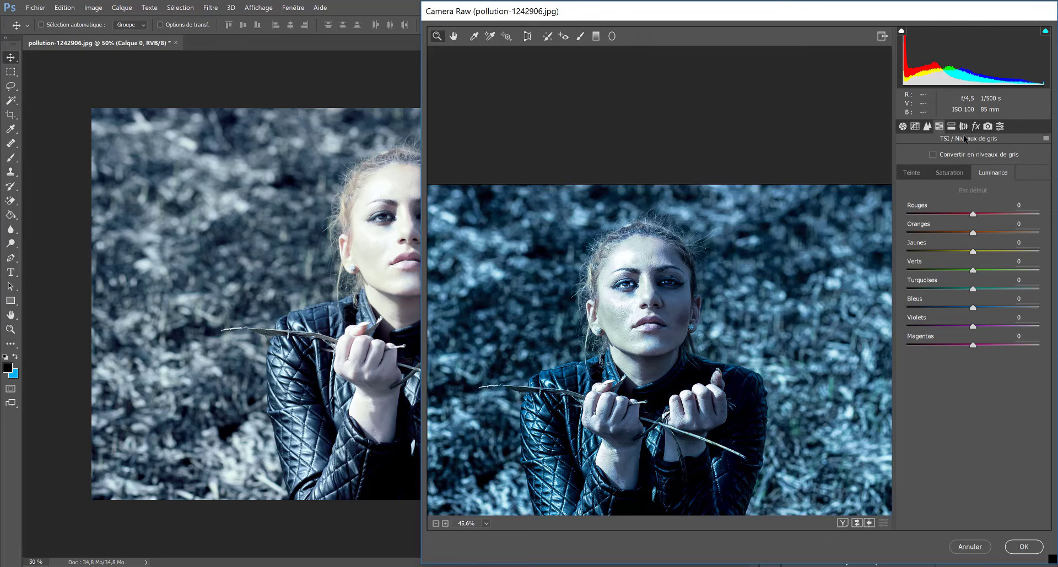
click(951, 127)
click(962, 127)
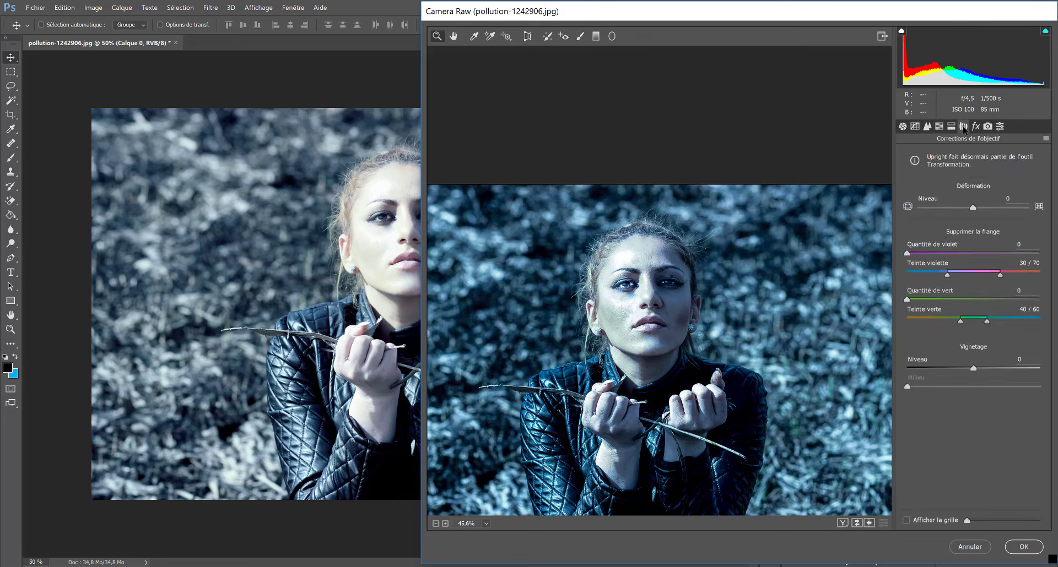
click(976, 127)
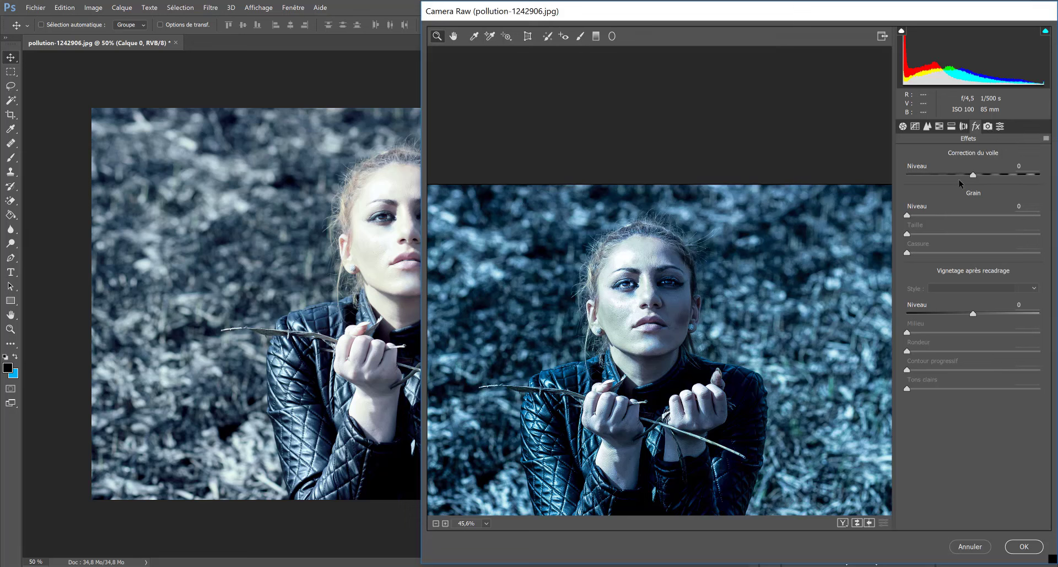
drag(972, 174, 980, 176)
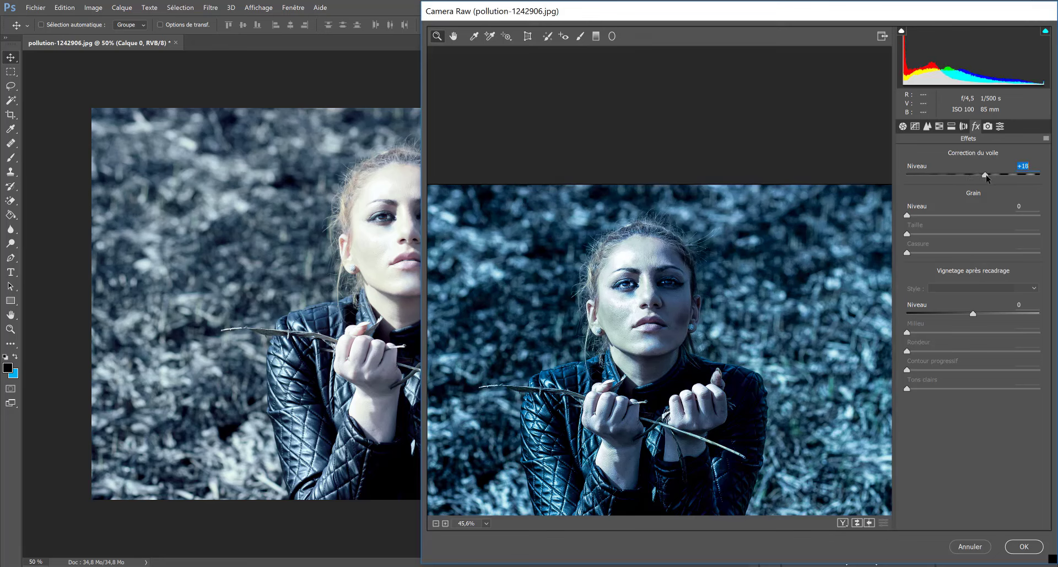
drag(986, 174, 983, 174)
click(987, 127)
click(1003, 126)
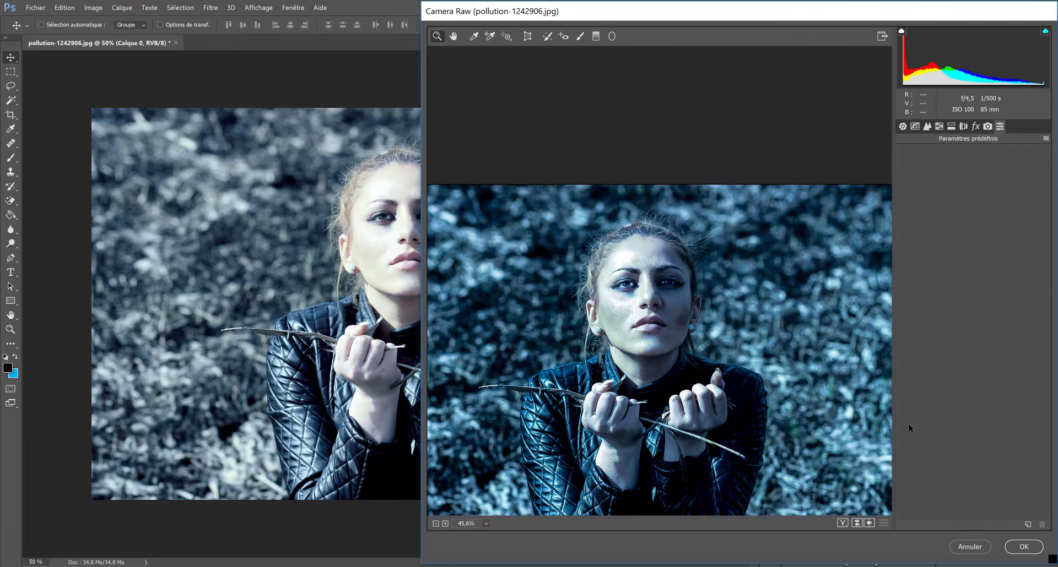
click(1020, 546)
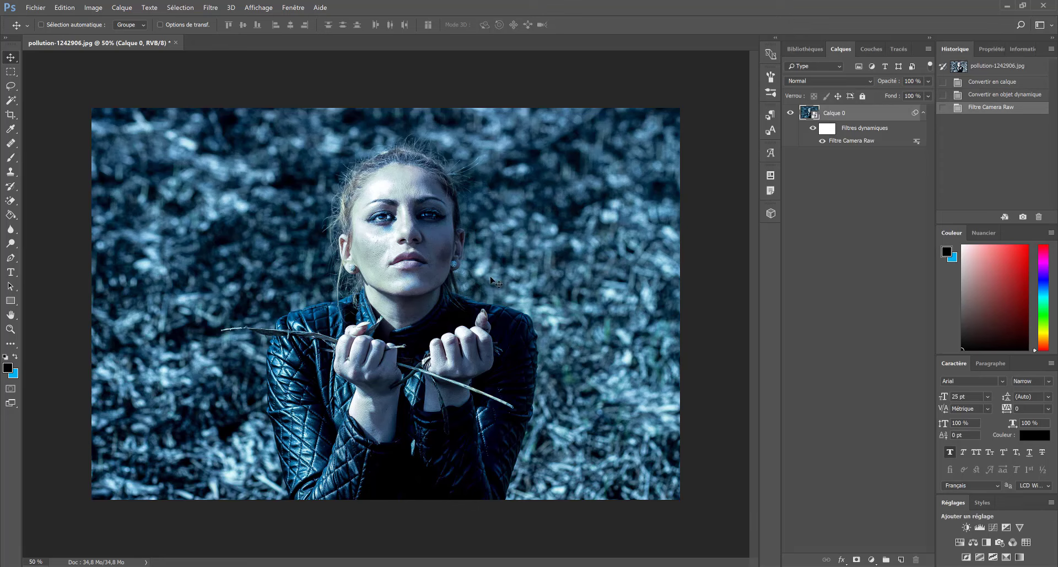
Step: Compare the original photo with the Camera Raw version using the history states, ending on the filtered one
click(993, 68)
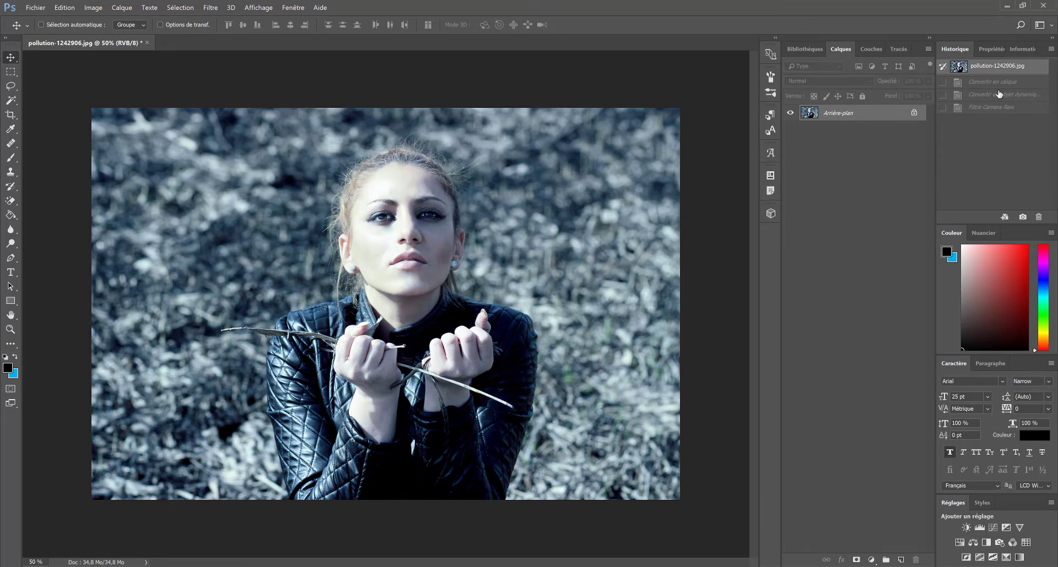
click(993, 108)
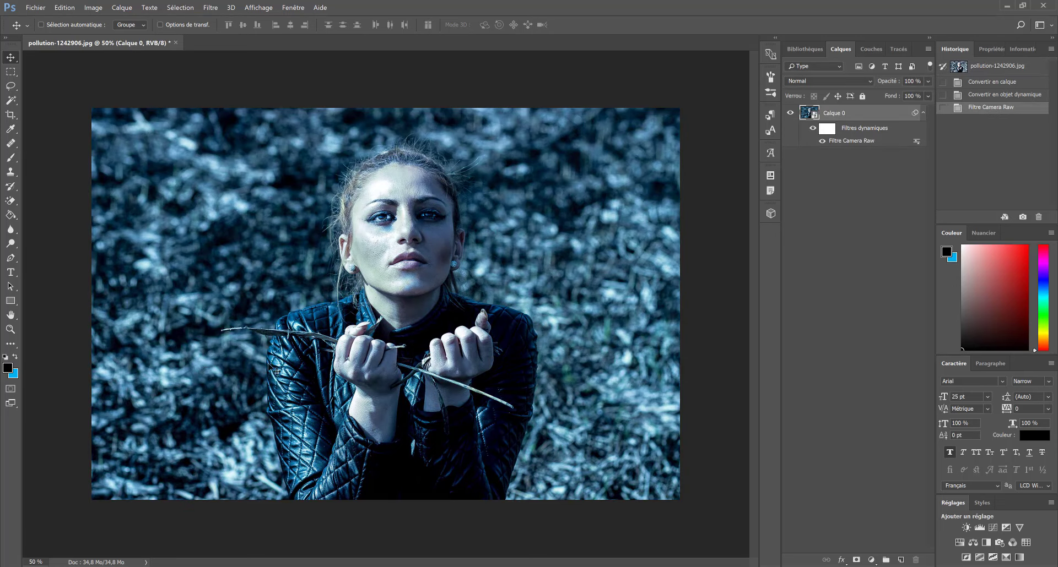
Step: Add a Correspondance de couleur adjustment layer above the photo using the FoggyNight.3DL 3D LUT
click(896, 530)
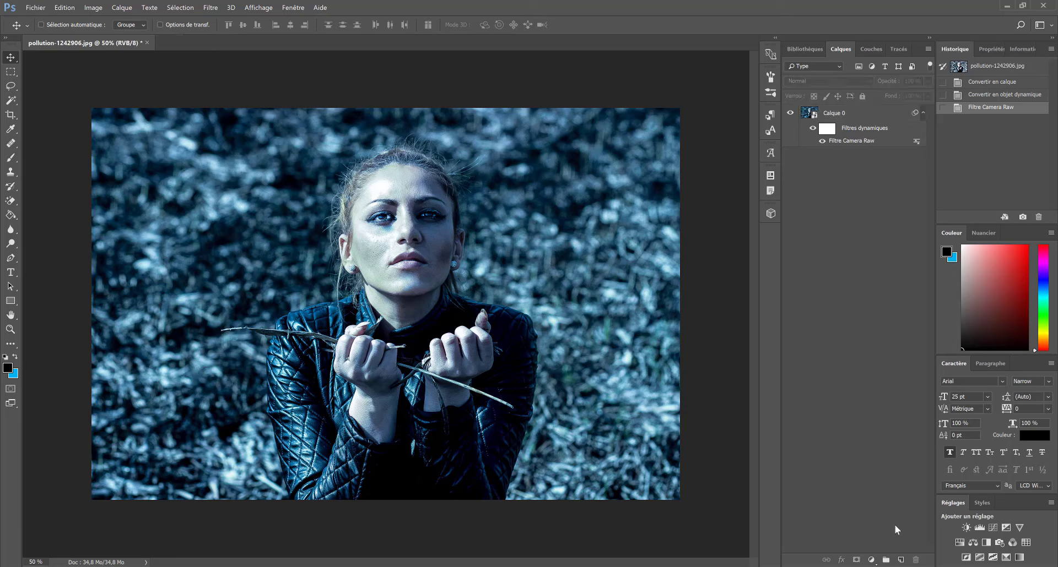
click(871, 559)
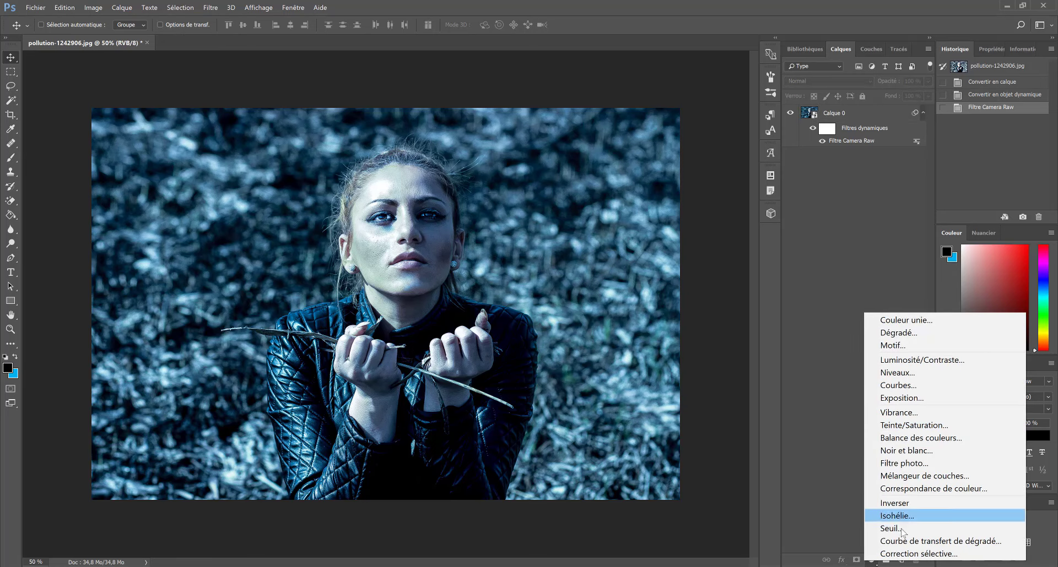
click(918, 490)
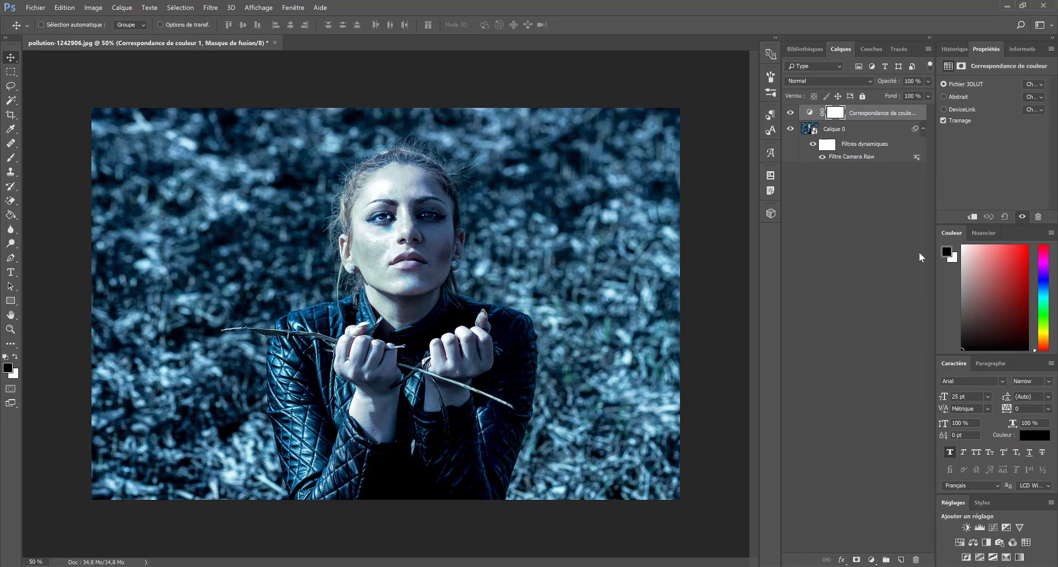
click(960, 83)
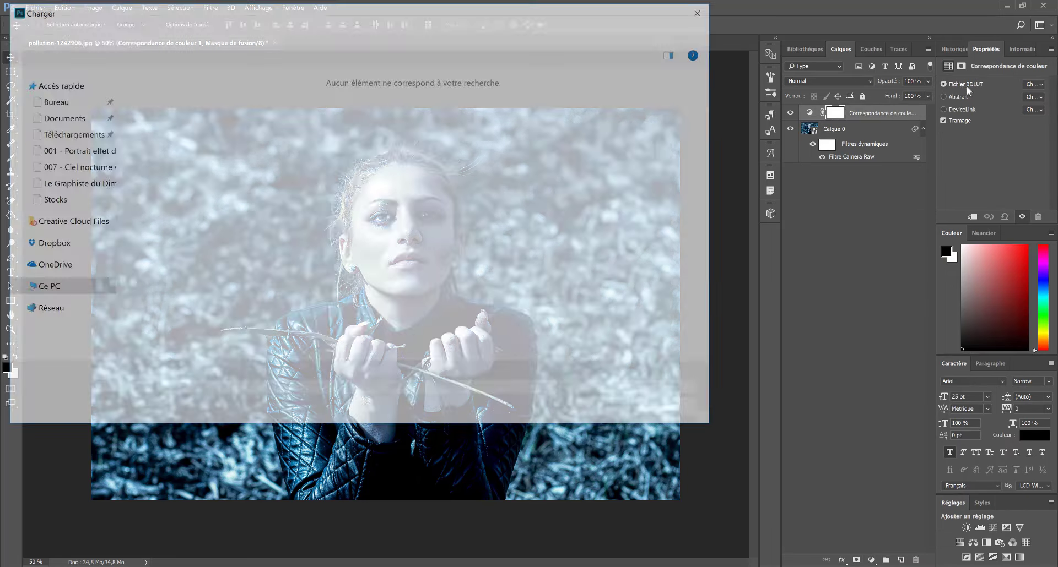
click(703, 10)
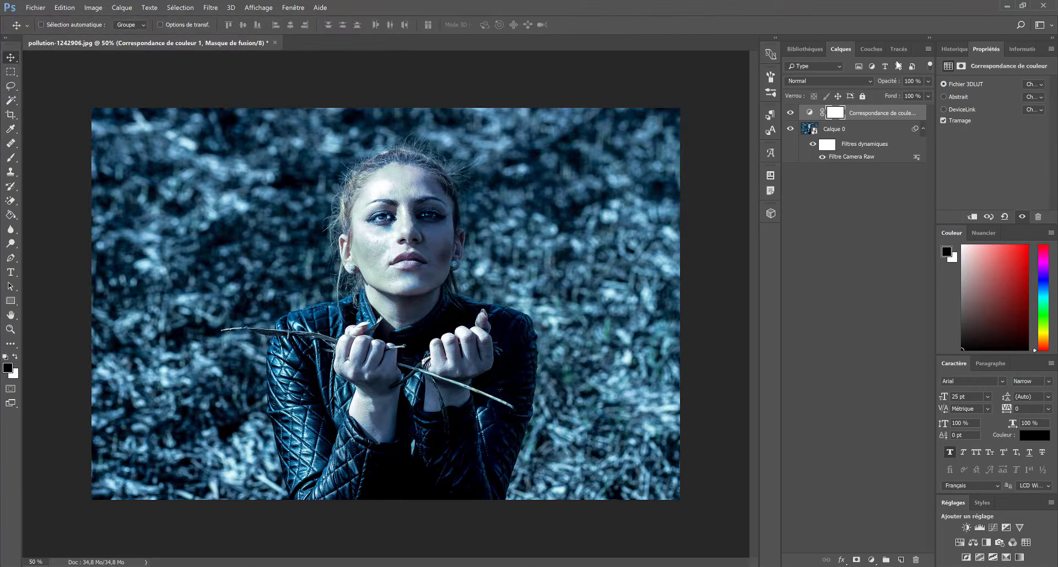
click(1031, 85)
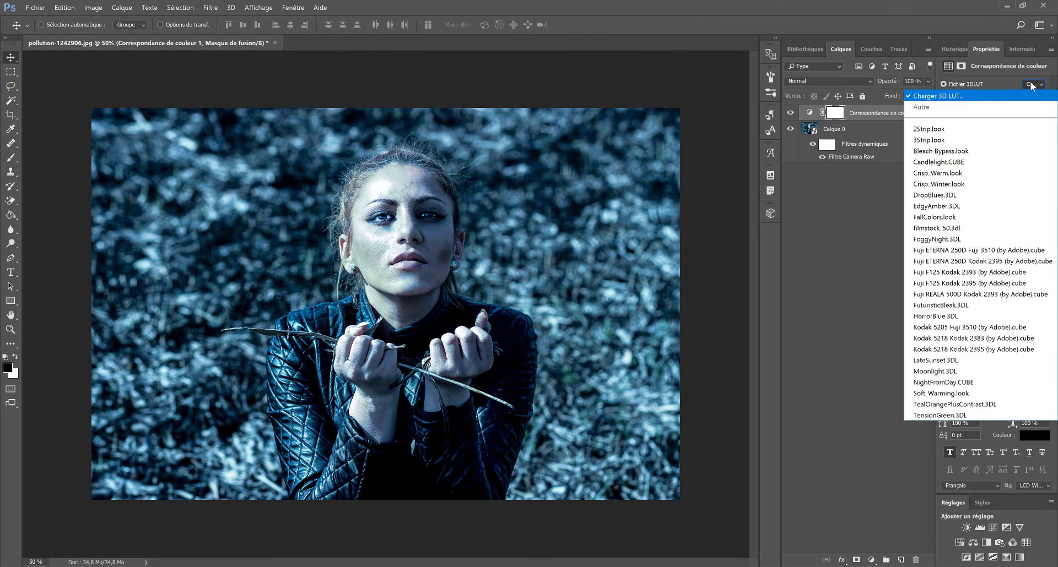
click(925, 240)
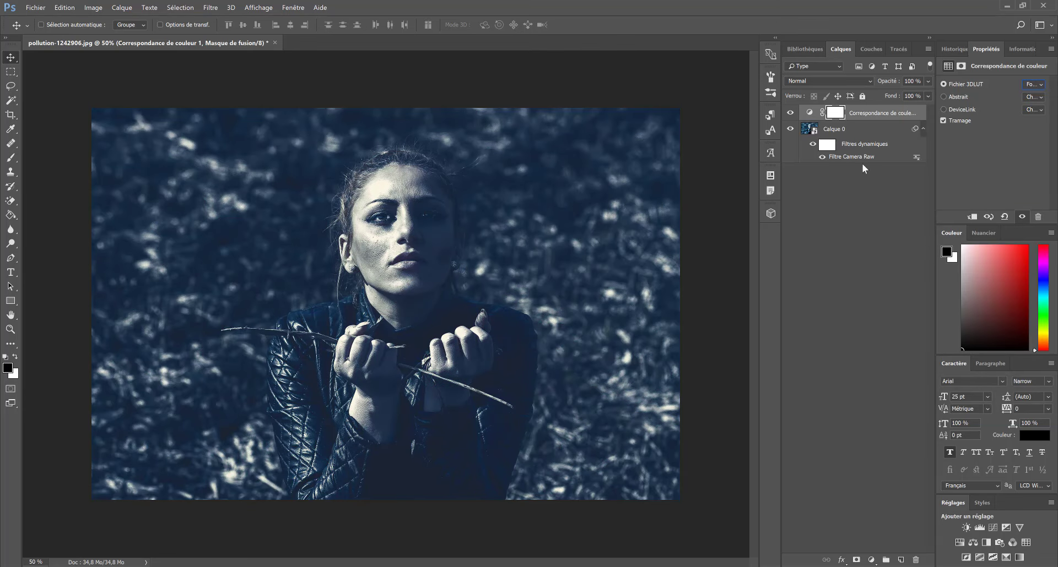
Step: Set the opacity of the Correspondance de couleur layer to 40%
click(880, 113)
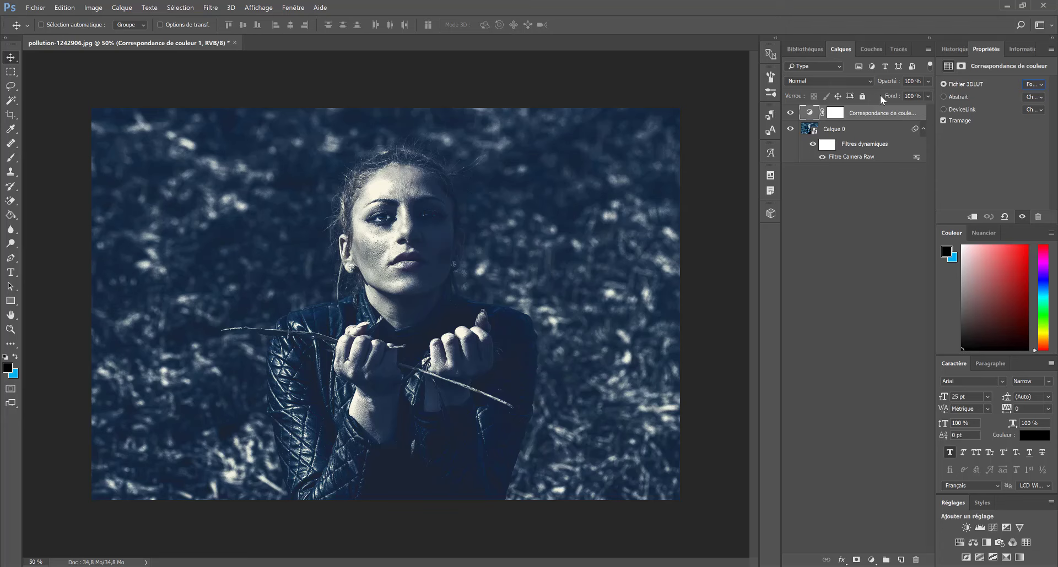
click(905, 83)
text(40)
key(Return)
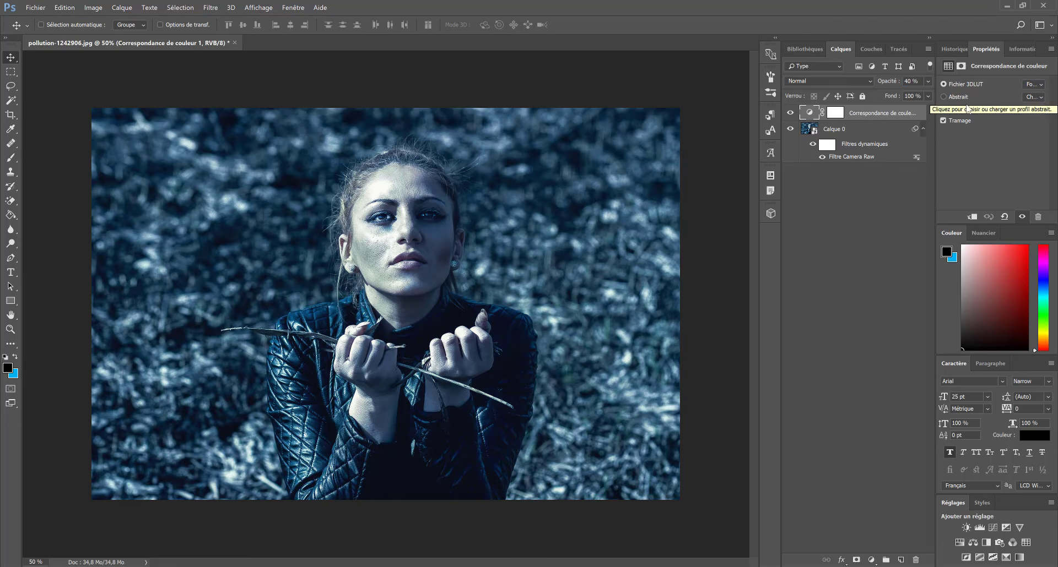
click(838, 227)
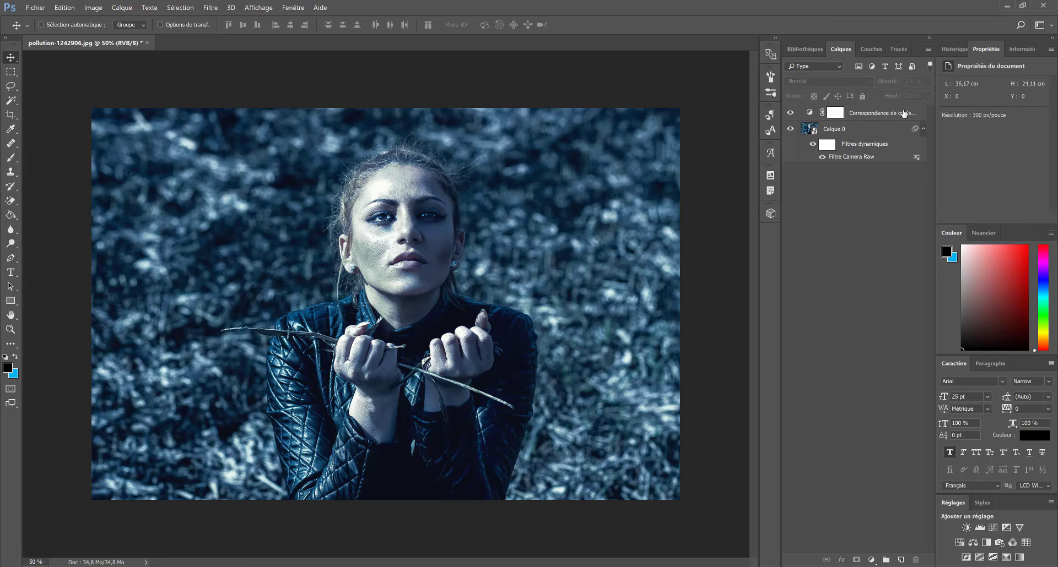
Step: Add a Niveaux adjustment layer on top with the black input at 4 and the white input at 236
click(866, 117)
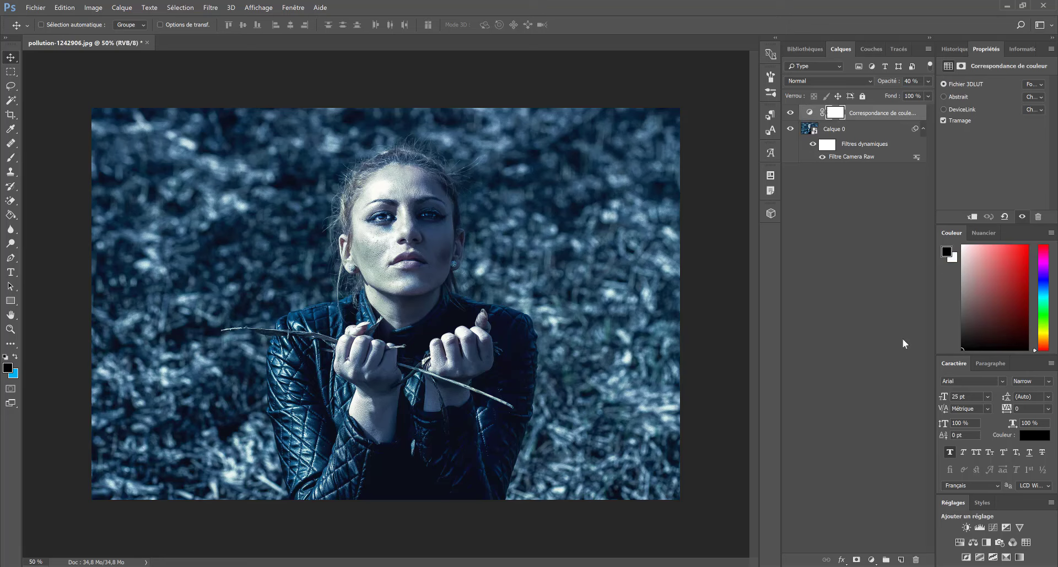
click(871, 559)
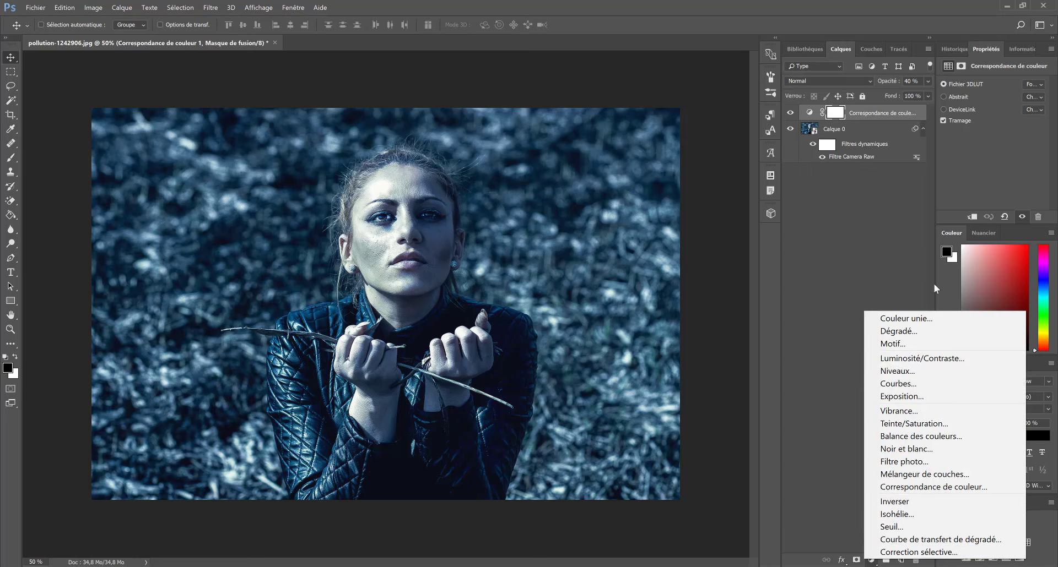
click(896, 376)
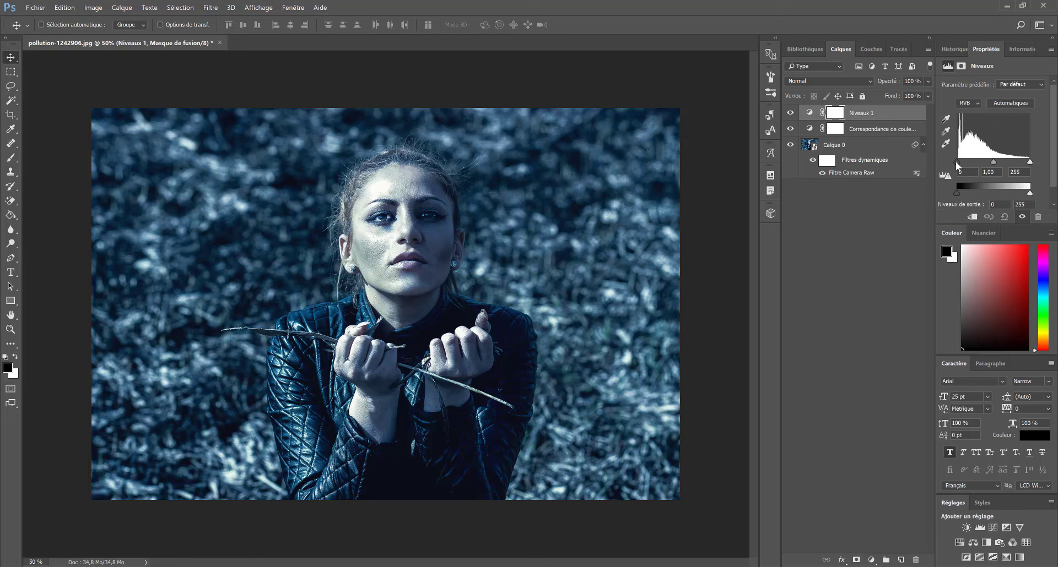
drag(957, 164, 1026, 164)
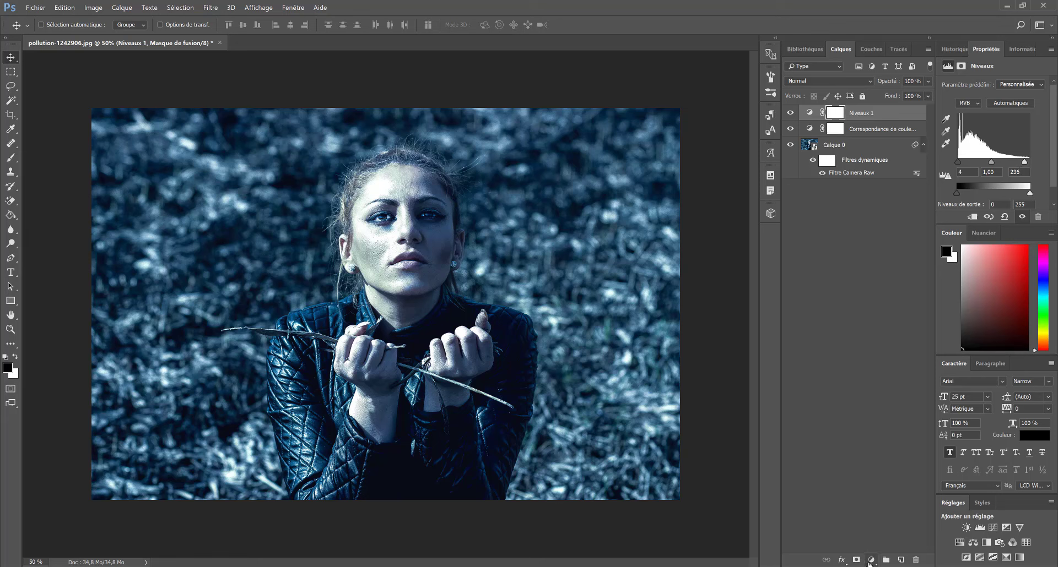
click(872, 502)
Step: Add a Luminosité/Contraste adjustment layer on top and raise Contraste to about 26
click(871, 560)
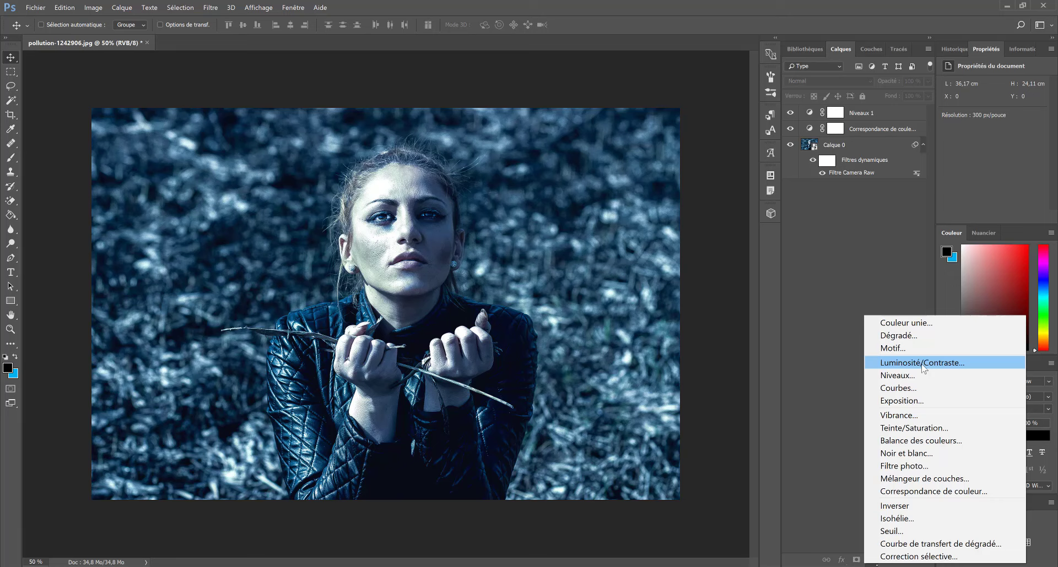
click(924, 363)
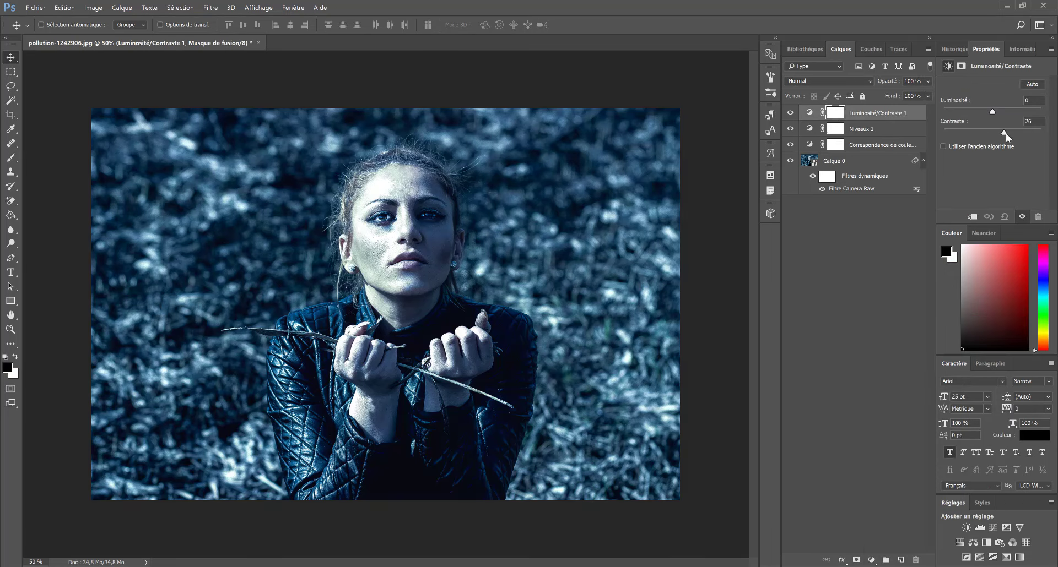
drag(1009, 133, 993, 114)
click(863, 251)
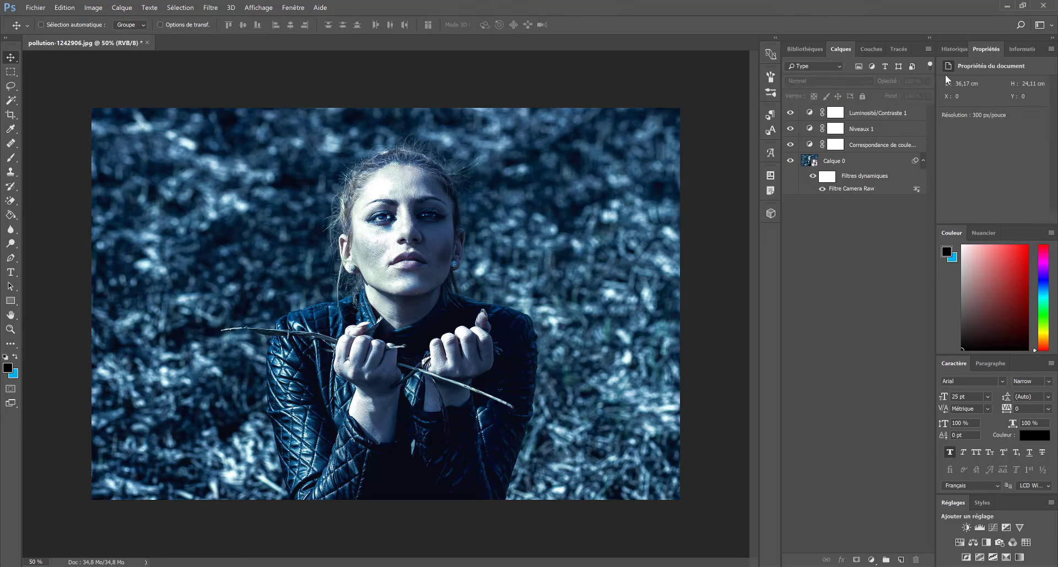
Step: Compare the original photo with the fully adjusted version using the history states, ending on the latest state
click(954, 49)
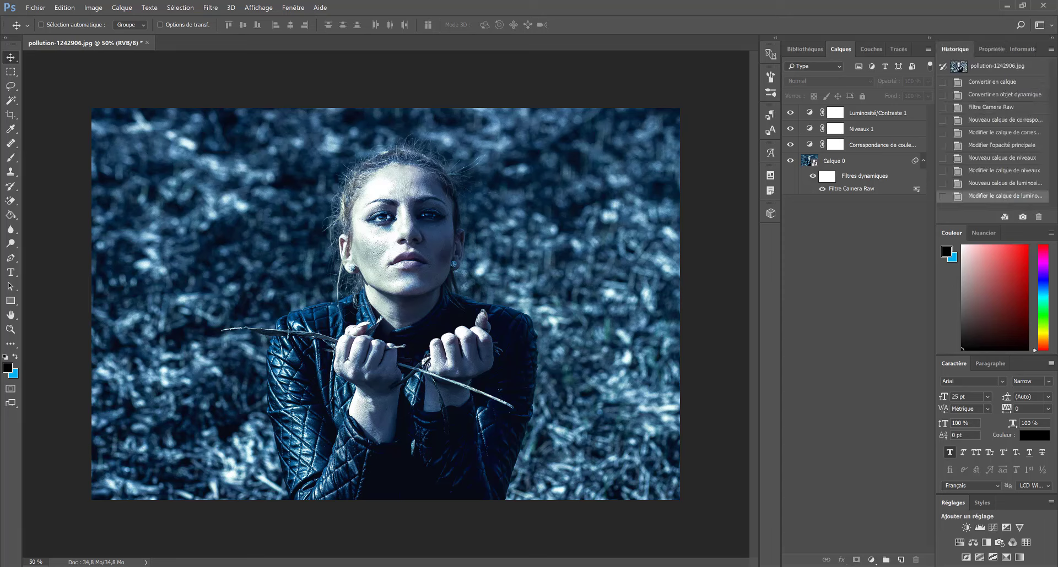
click(984, 67)
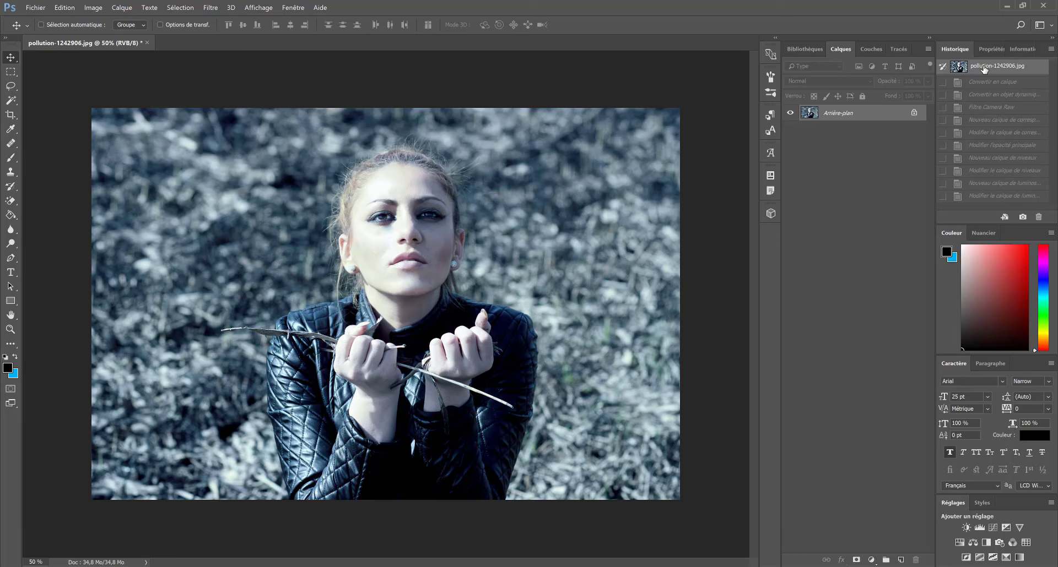
click(986, 201)
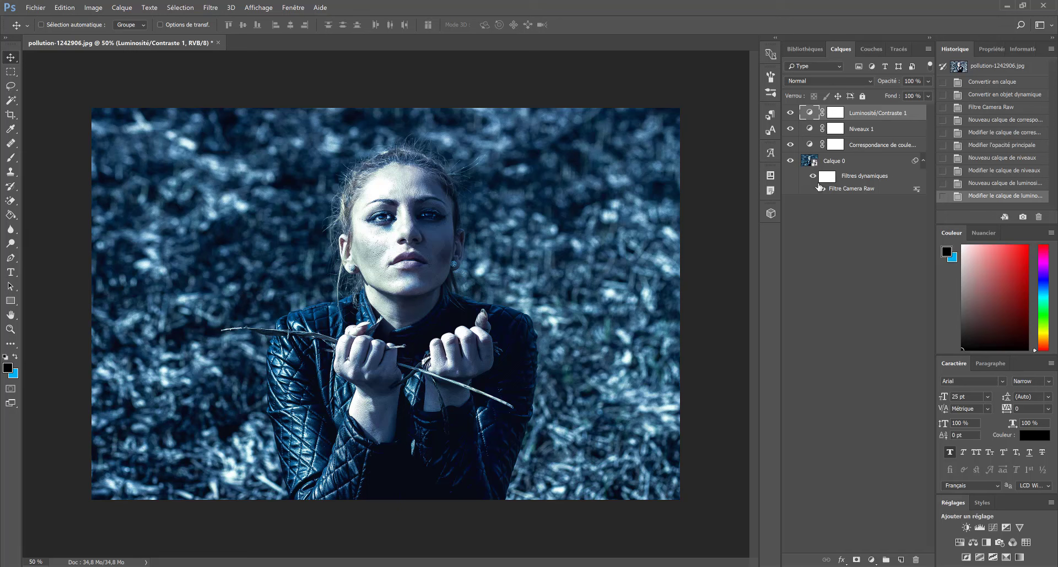
Step: Duplicate the smart object layer Calque 0 together with its Camera Raw filter
click(836, 160)
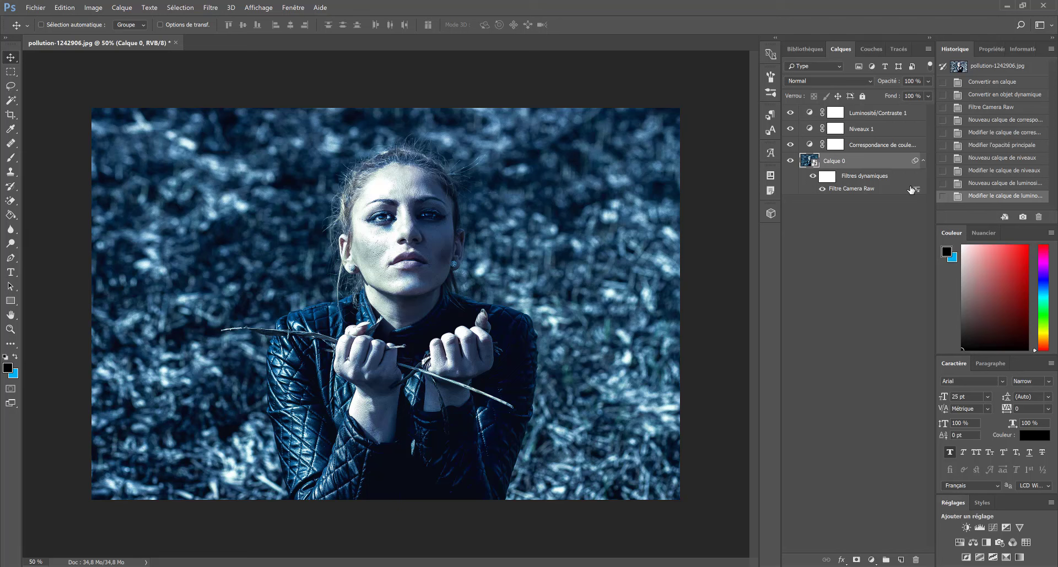
key(ctrl+j)
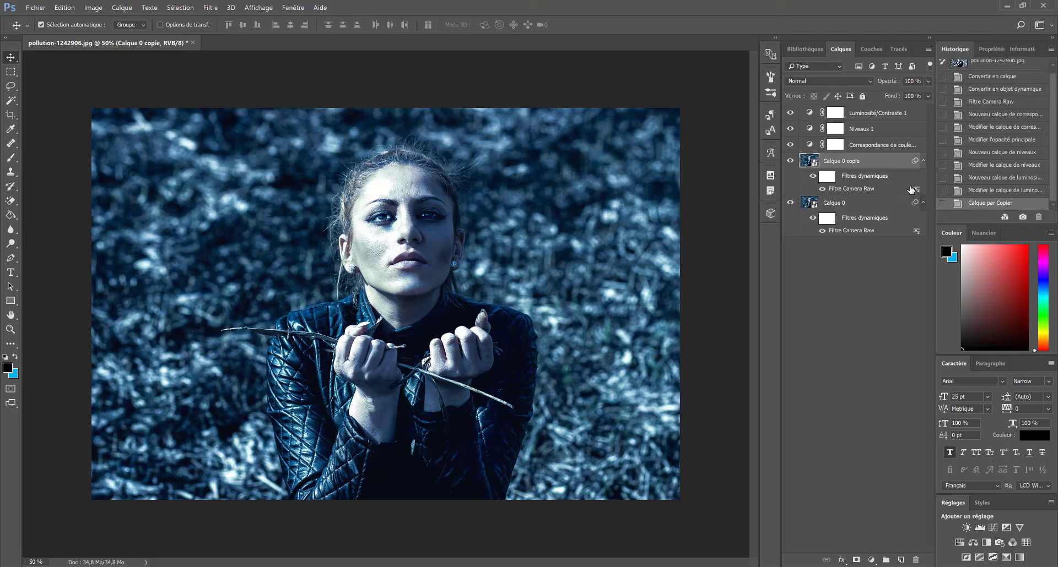
Step: Turn off all smart filters on the lower smart object layer Calque 0
click(840, 205)
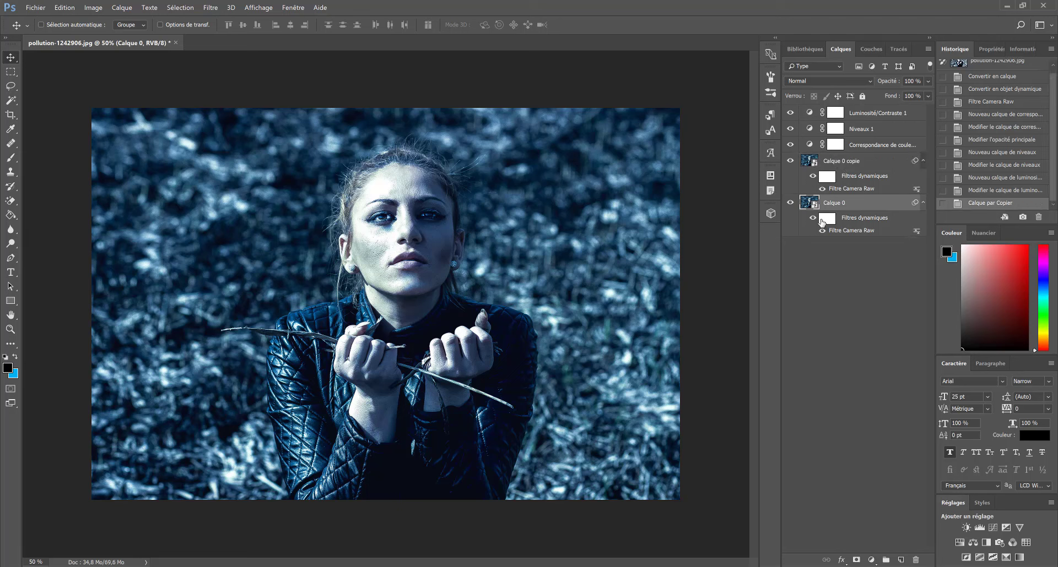
click(813, 217)
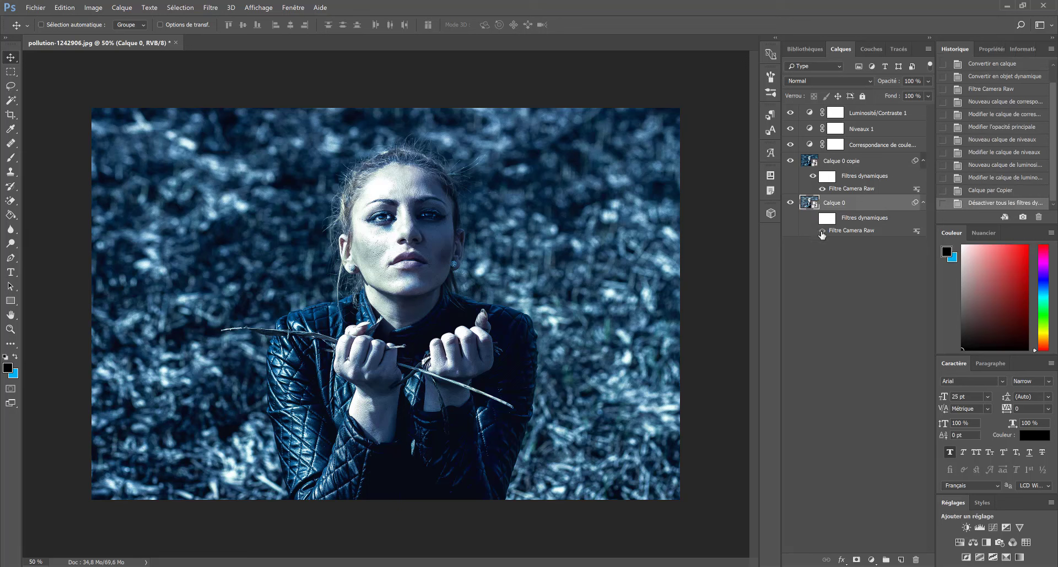
click(813, 217)
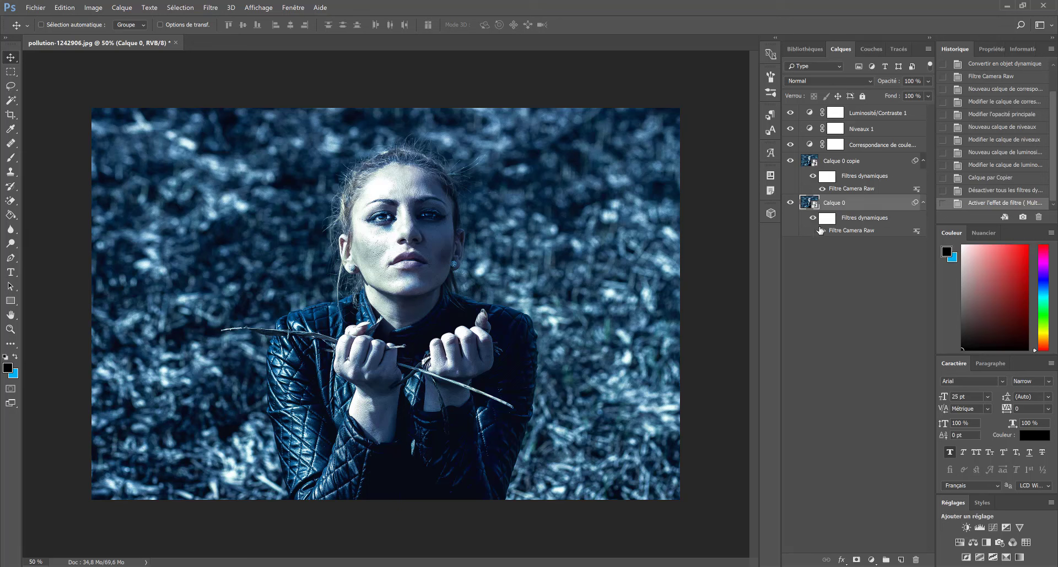
click(812, 217)
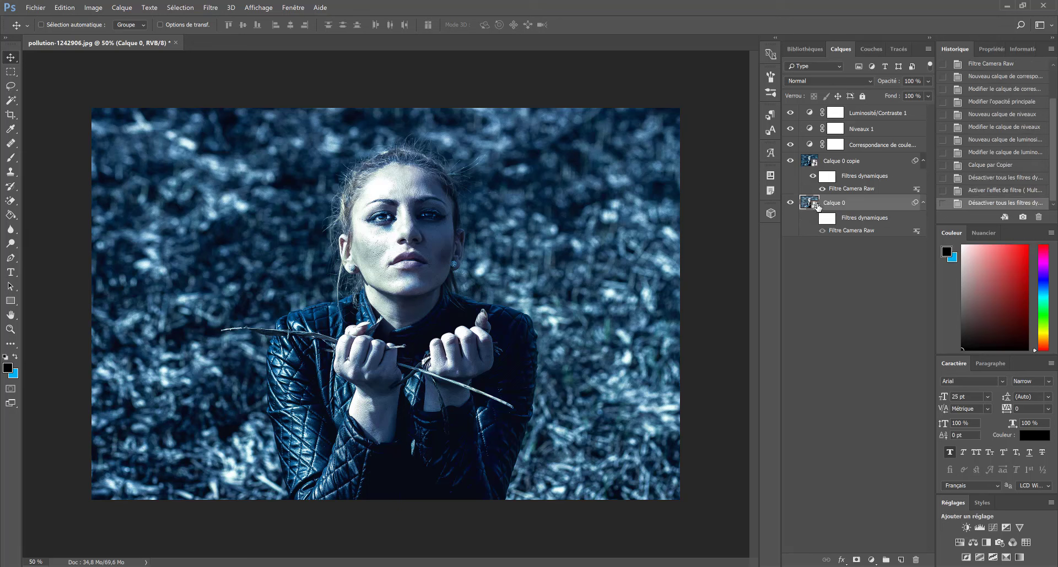
Step: Add a layer mask to Calque 0 copie and set up a black brush about 730 px in size at 50% opacity
click(832, 162)
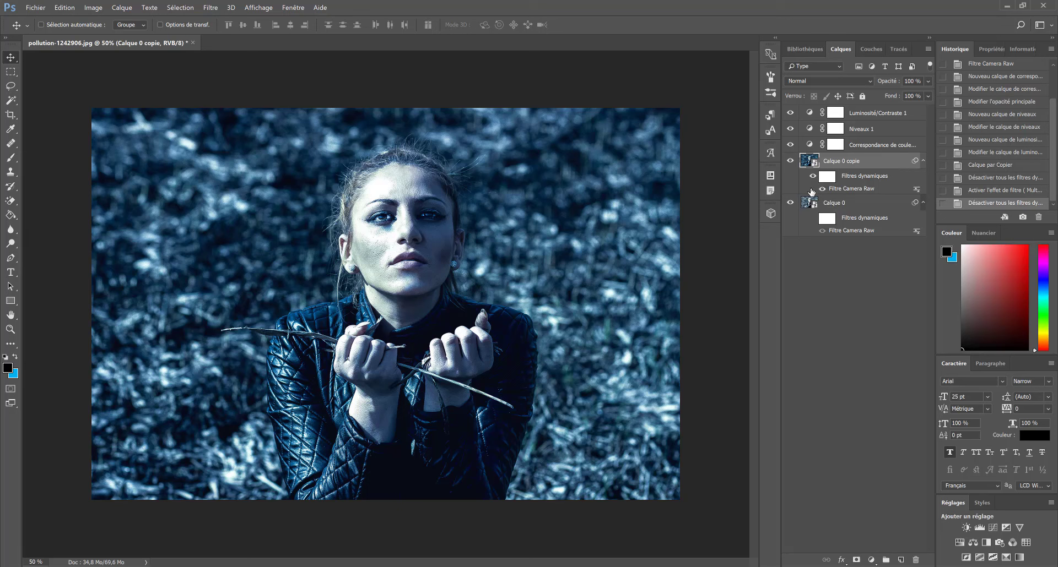
click(856, 559)
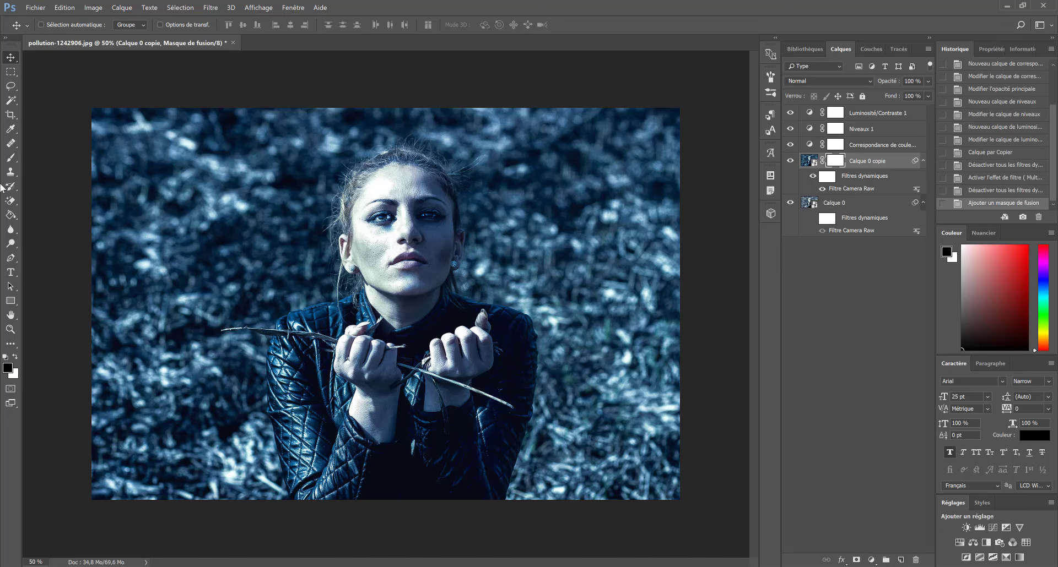
click(11, 158)
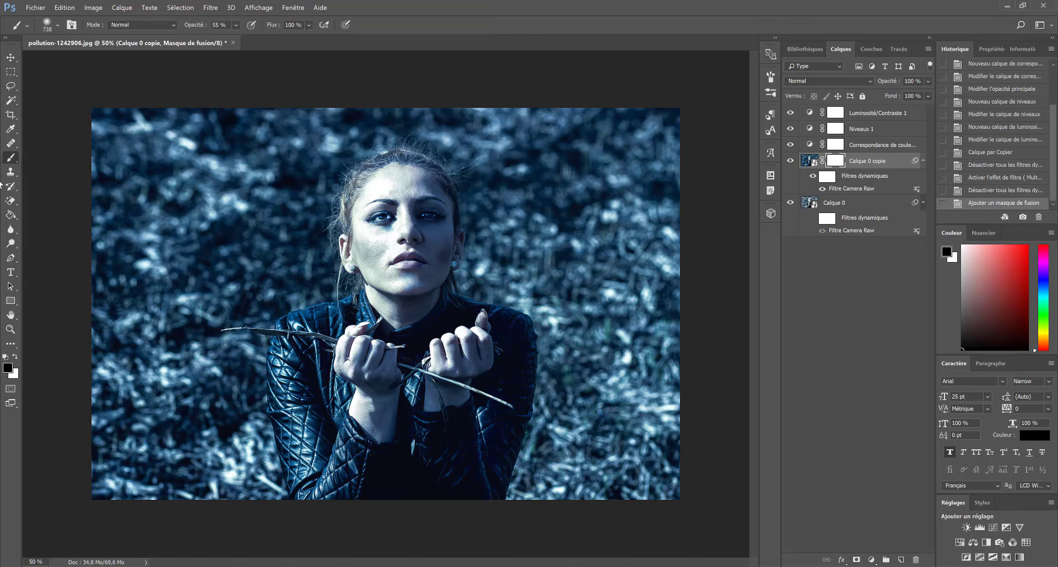
click(7, 368)
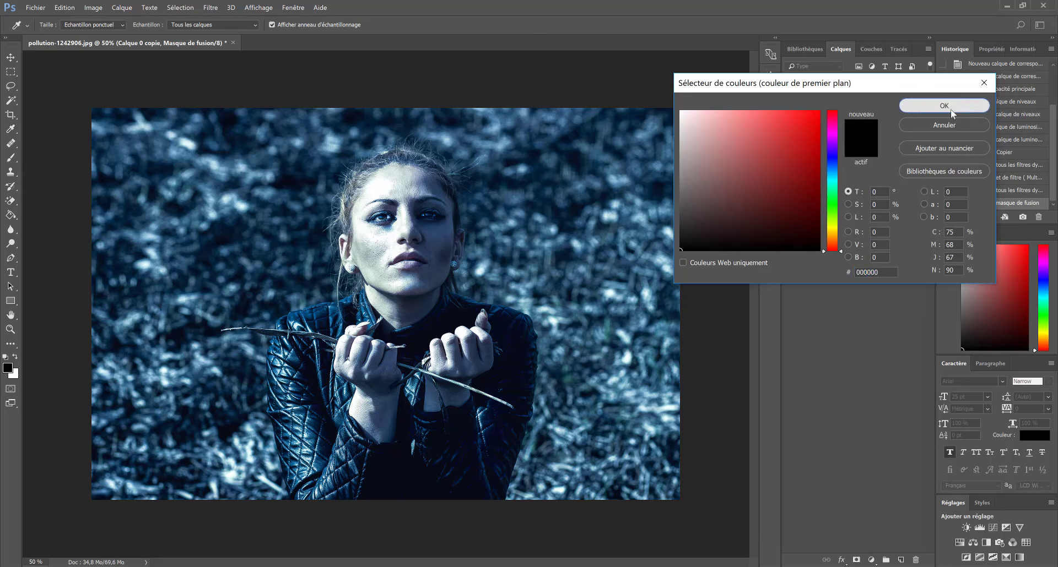
click(950, 109)
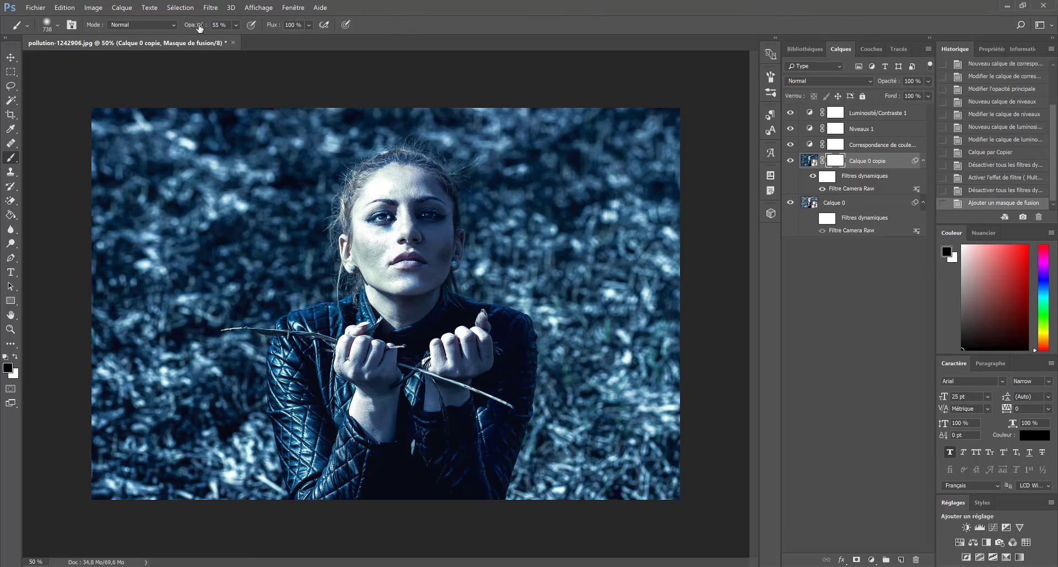
text(50)
key(Return)
alt+right_click(573, 200)
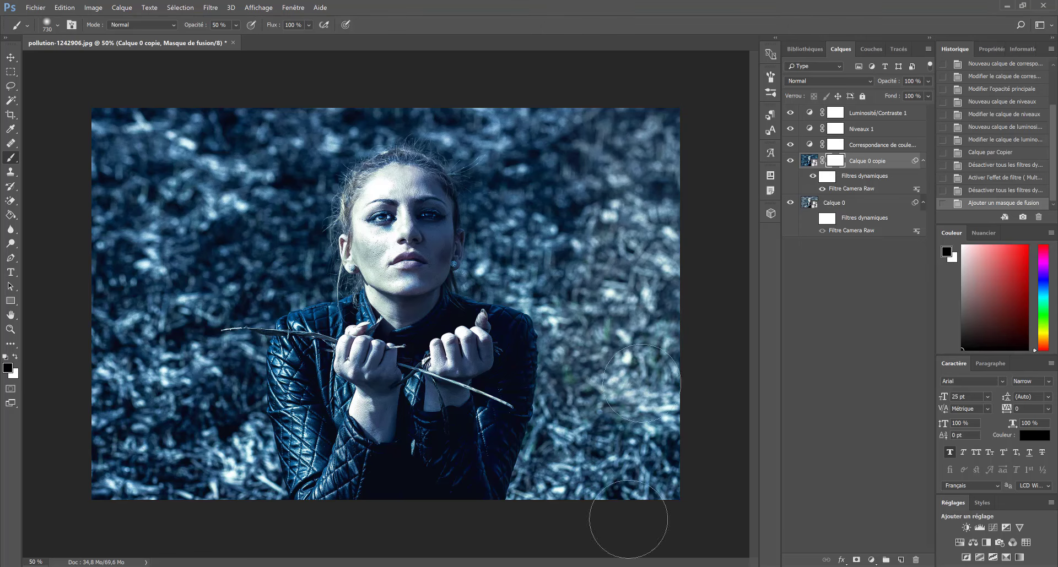
Step: Paint black on the Calque 0 copie mask over the background all around the woman to soften the Camera Raw effect there
drag(562, 490, 563, 485)
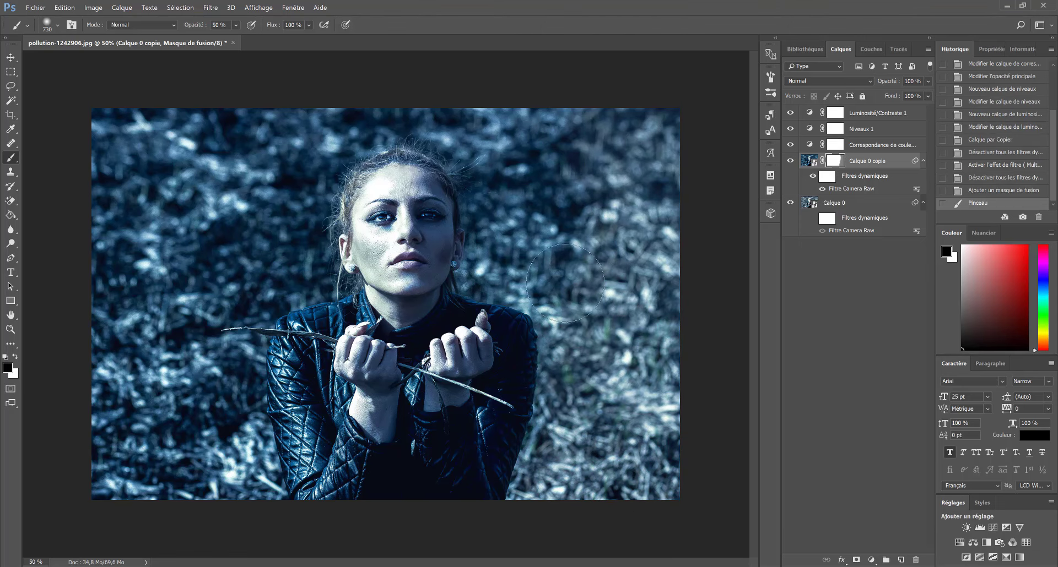
mouse_move(558, 281)
mouse_down()
mouse_move(503, 250)
mouse_move(515, 209)
mouse_move(501, 140)
mouse_move(543, 168)
mouse_move(617, 157)
mouse_move(642, 120)
mouse_move(562, 156)
mouse_move(577, 182)
mouse_move(594, 127)
mouse_up()
mouse_move(539, 108)
mouse_down()
mouse_move(410, 100)
mouse_move(353, 121)
mouse_up()
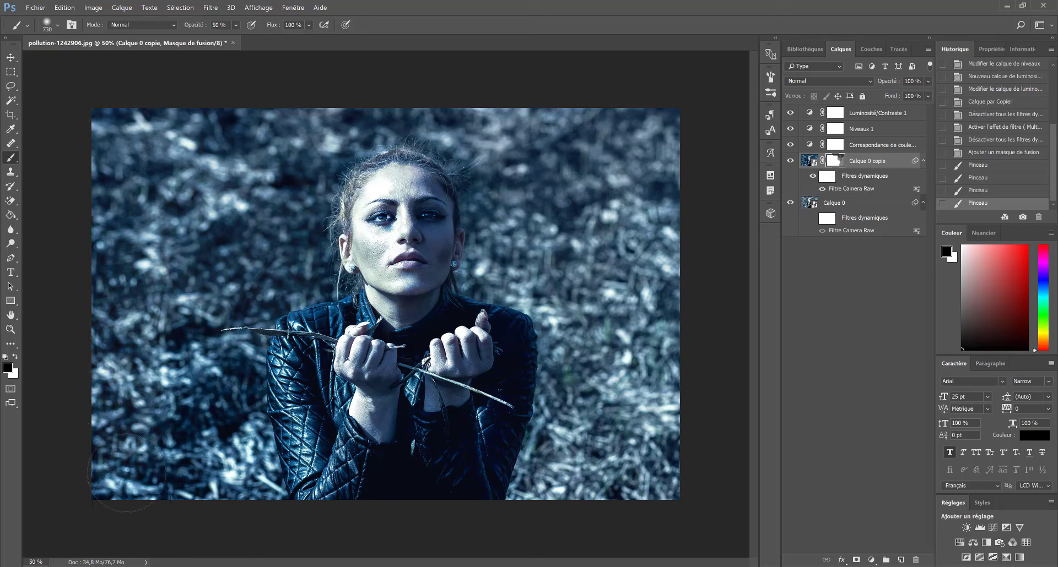
mouse_move(223, 397)
mouse_down()
mouse_move(245, 441)
mouse_move(232, 496)
mouse_up()
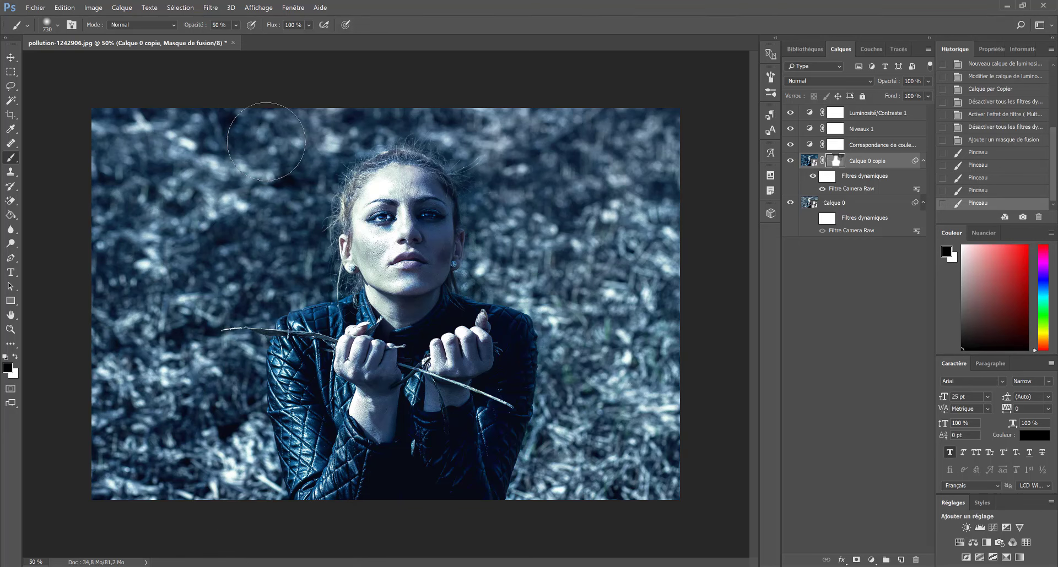
drag(284, 133, 315, 115)
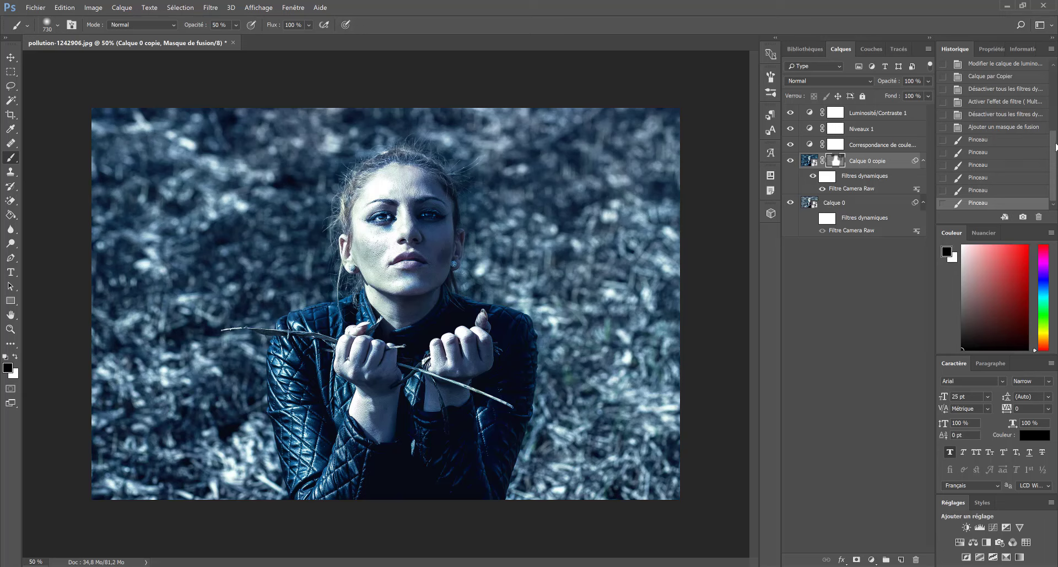
Step: Compare the original photo with the masked result using the history states, ending on the latest brush stroke
scroll(1052, 146, up, 5)
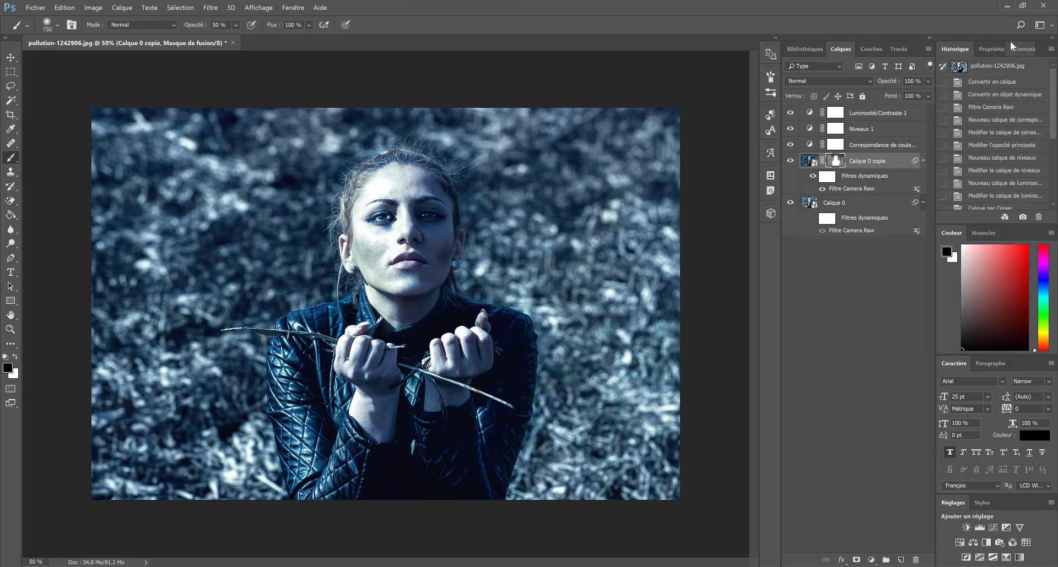
click(999, 69)
scroll(1052, 82, down, 4)
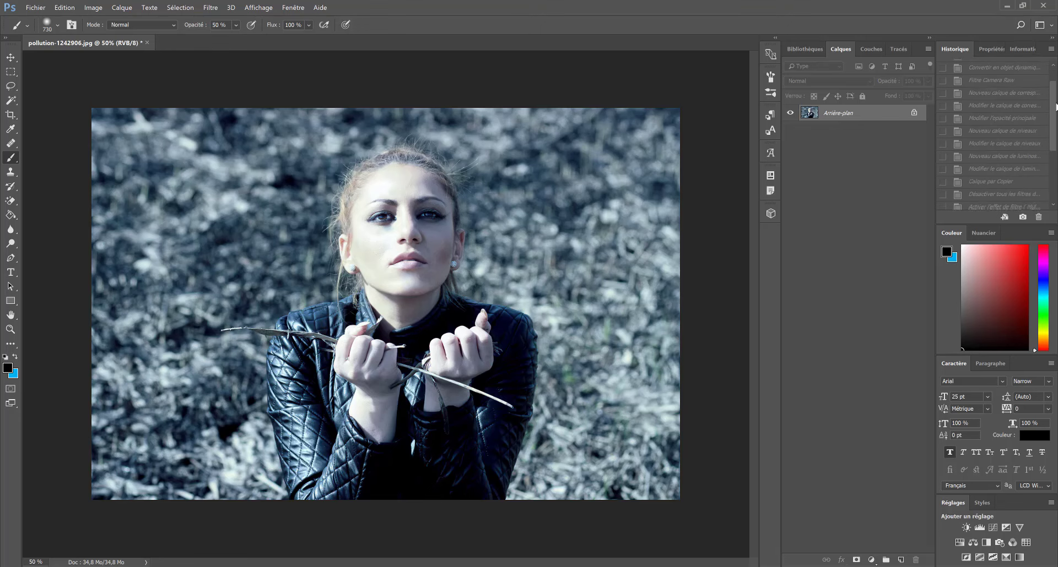
click(986, 203)
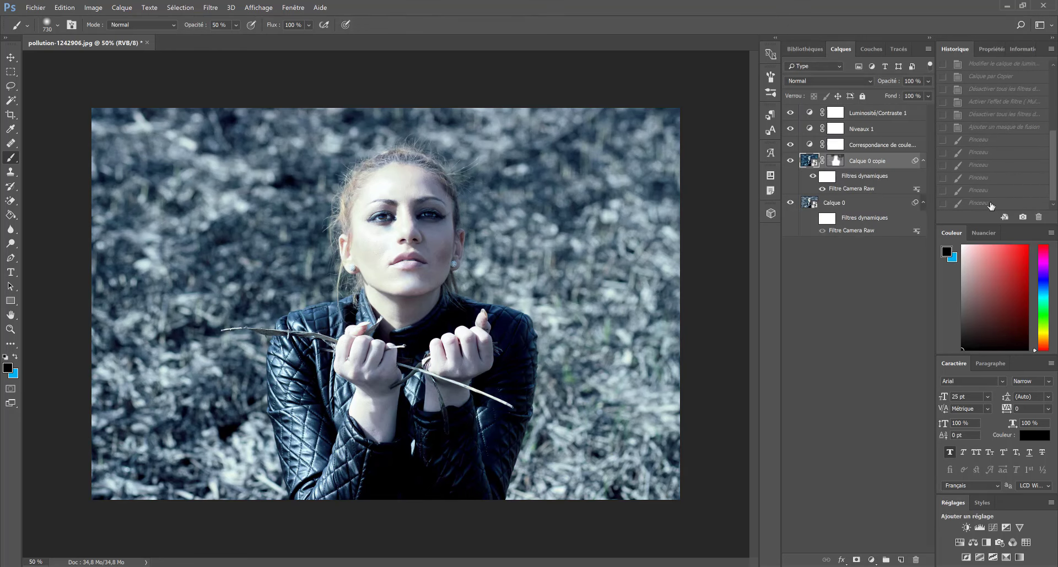